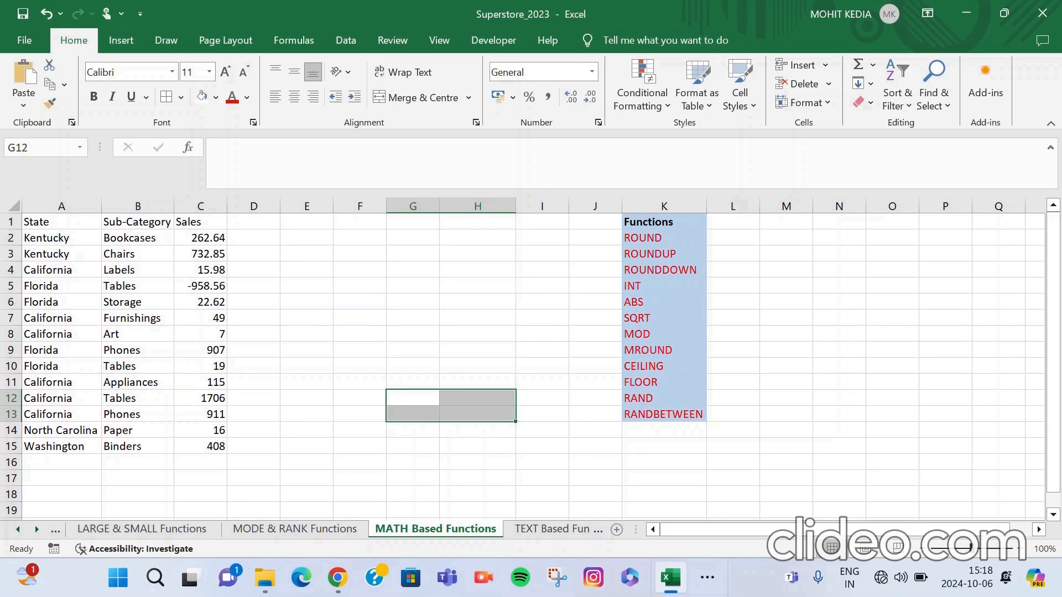
Go through the list of math functions in column K, from ROUND down to RANDBETWEEN.
click(664, 238)
key(Down)
key(Down)
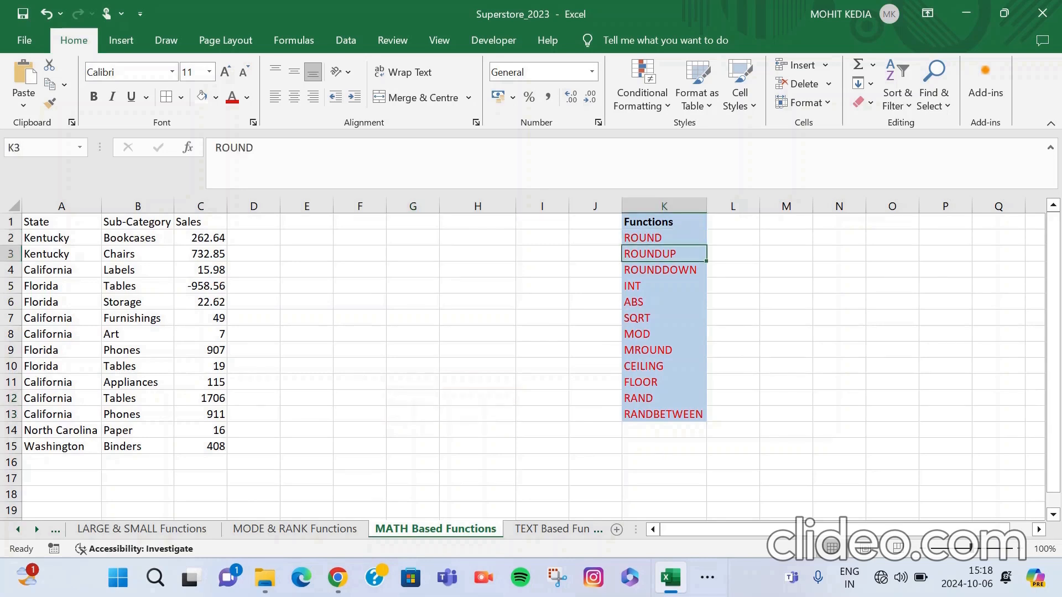
key(Down)
key(Down)
key(Down)
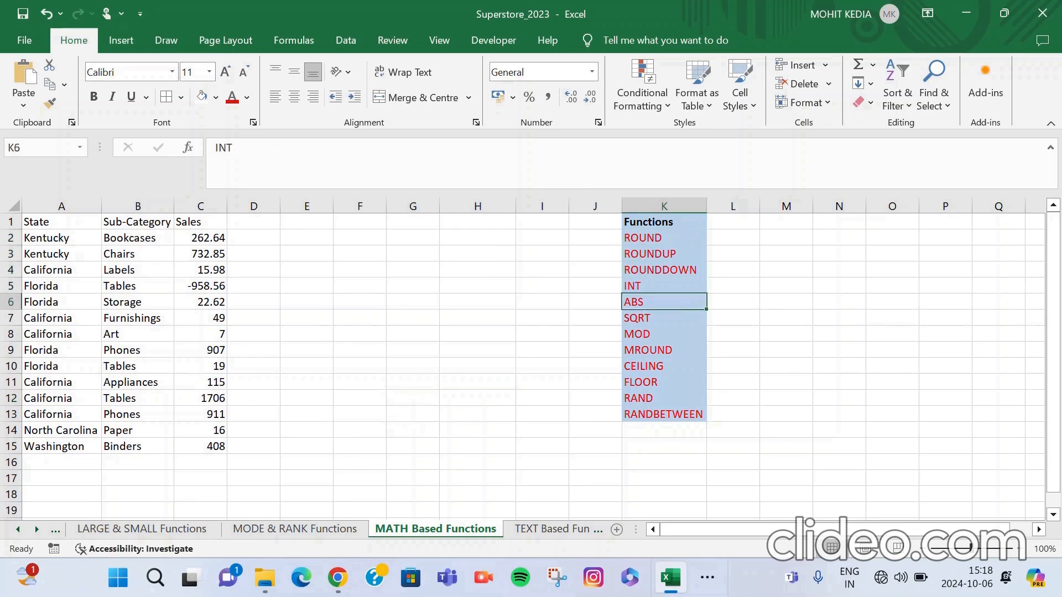
key(Down)
key(Down)
key(Down)
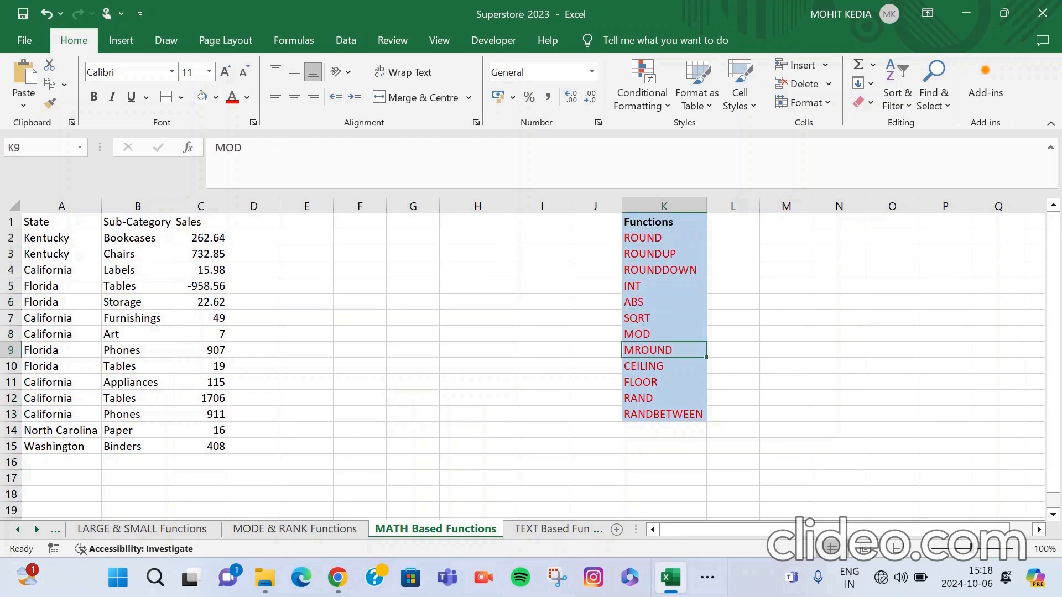
key(Down)
key(Down)
key(Down)
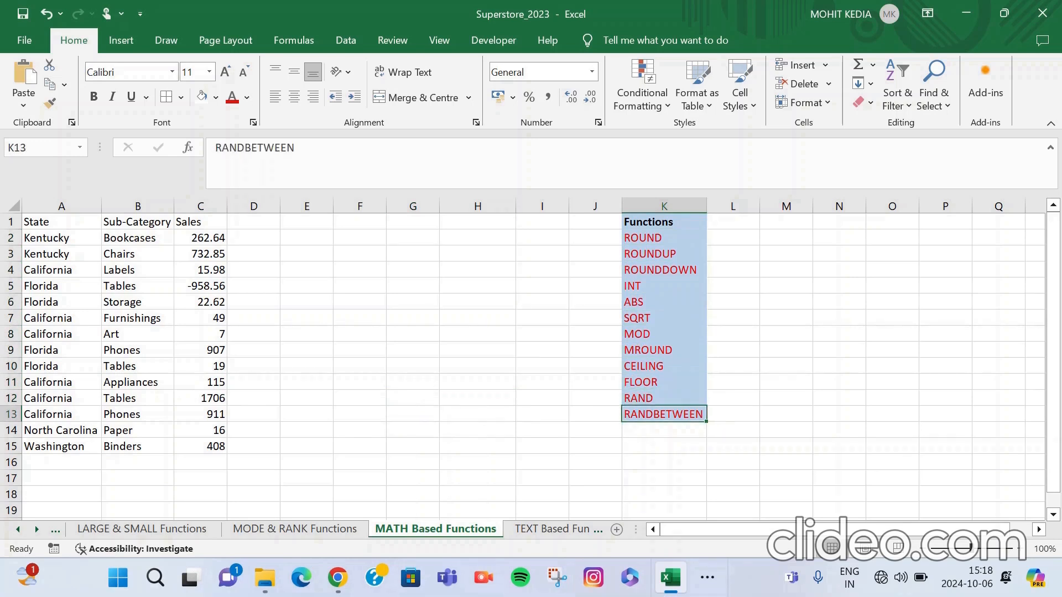
Enter =RAND() in cell H1 and fill the formula down to H13.
click(478, 221)
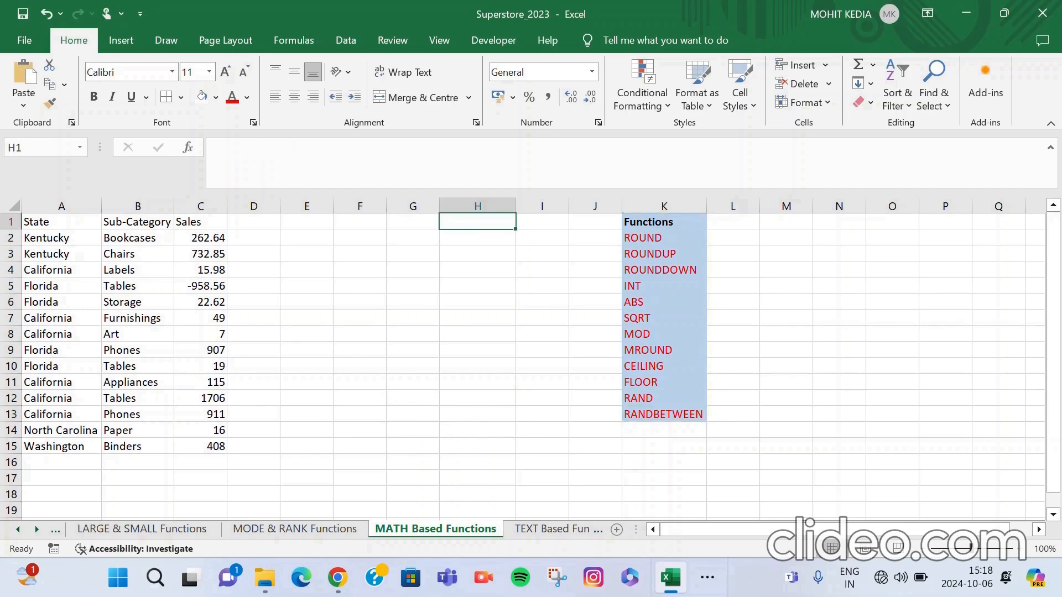
text(=RAND)
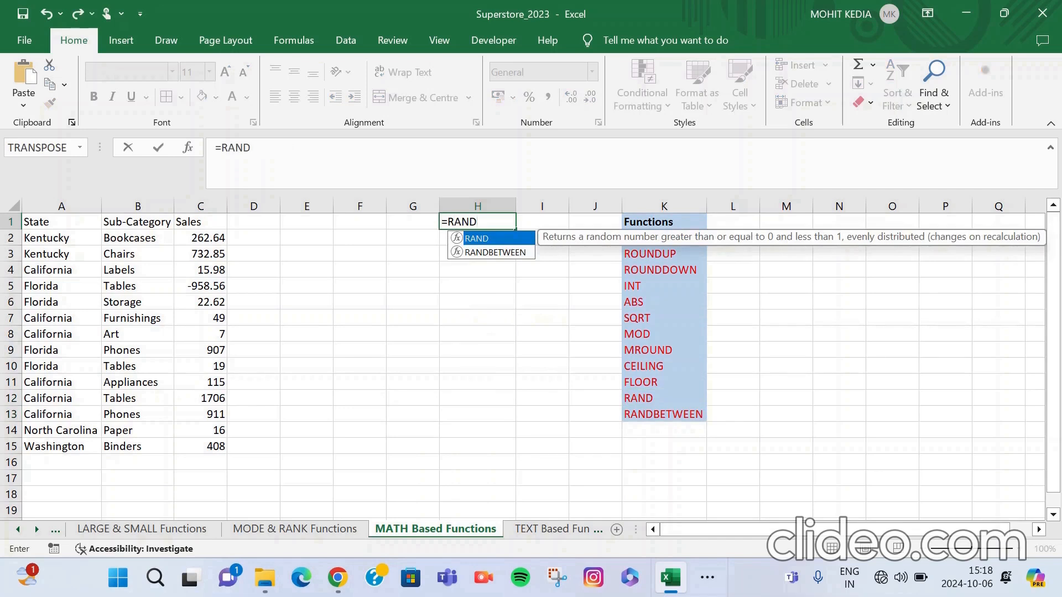
text(()
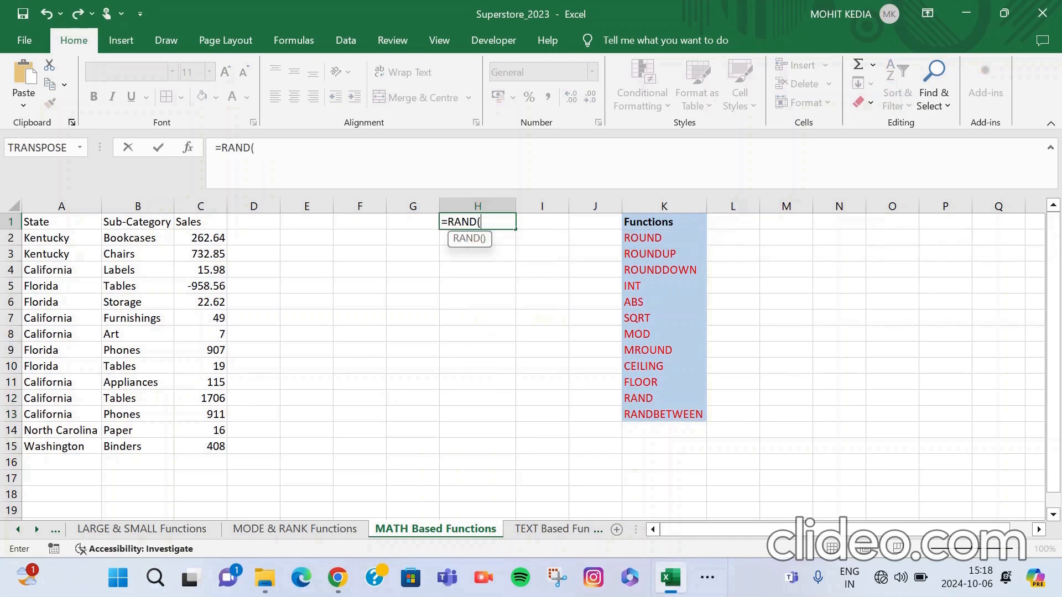
text())
key(ctrl+Return)
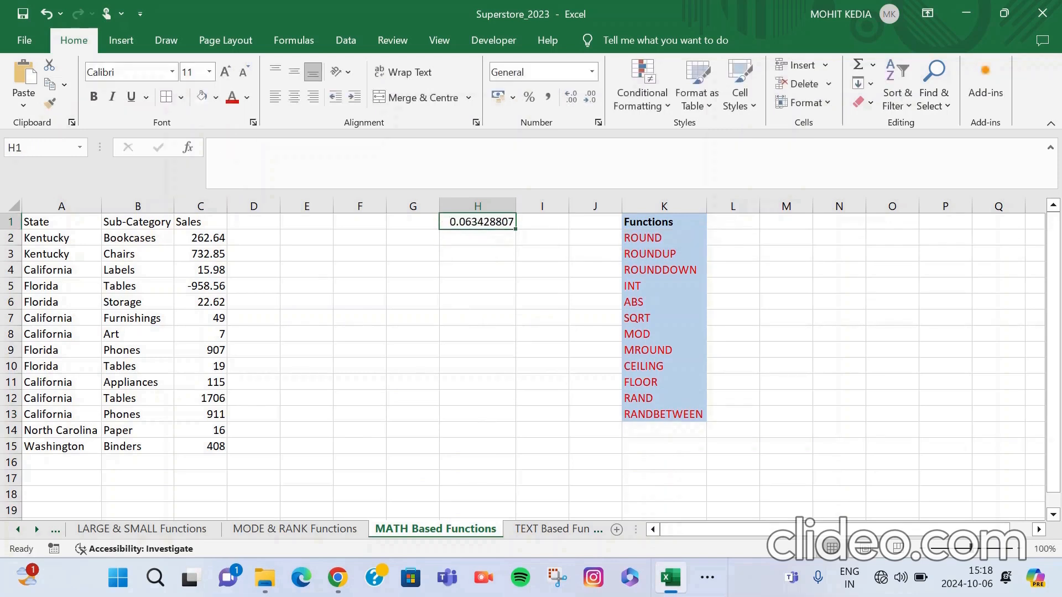
drag(516, 229, 516, 416)
Enter =RANDBETWEEN(1,10) in cell I1 and fill the formula down to I13.
click(542, 222)
text(=RANDBE)
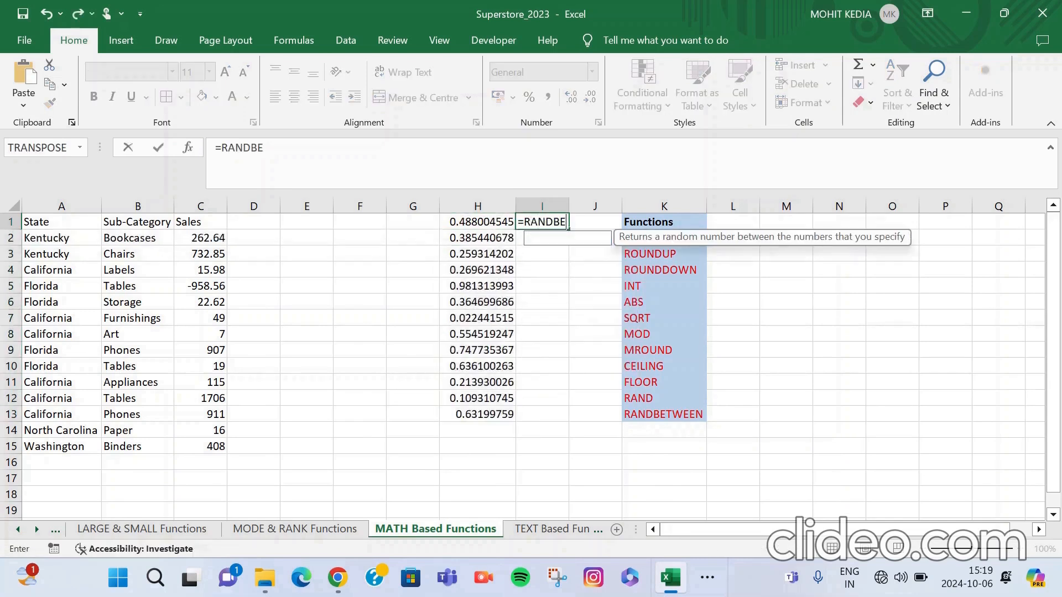
key(Tab)
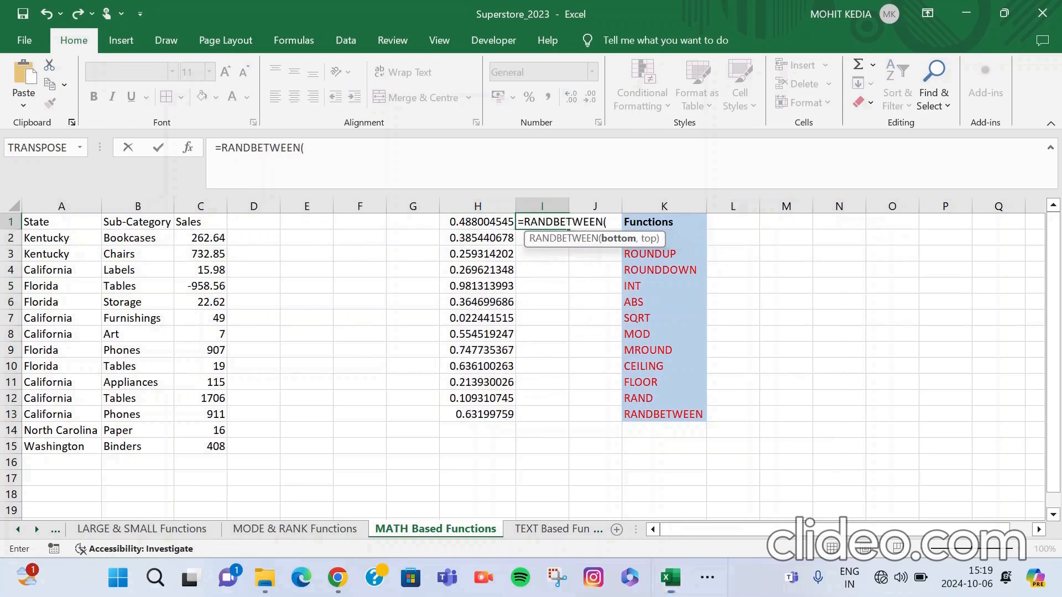
text(1,1)
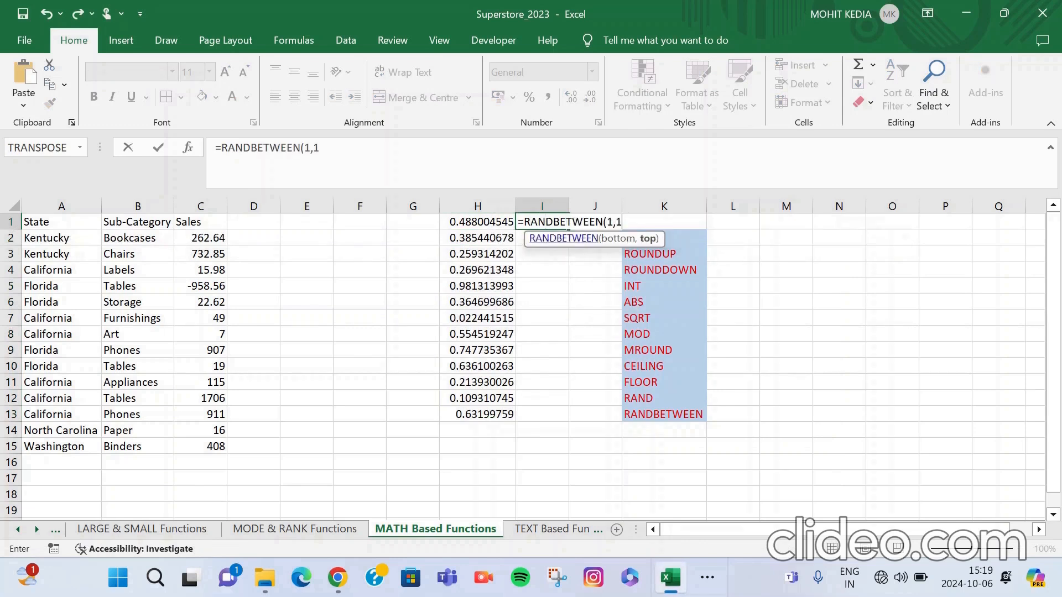
text(0))
key(Return)
key(Up)
drag(568, 228, 568, 418)
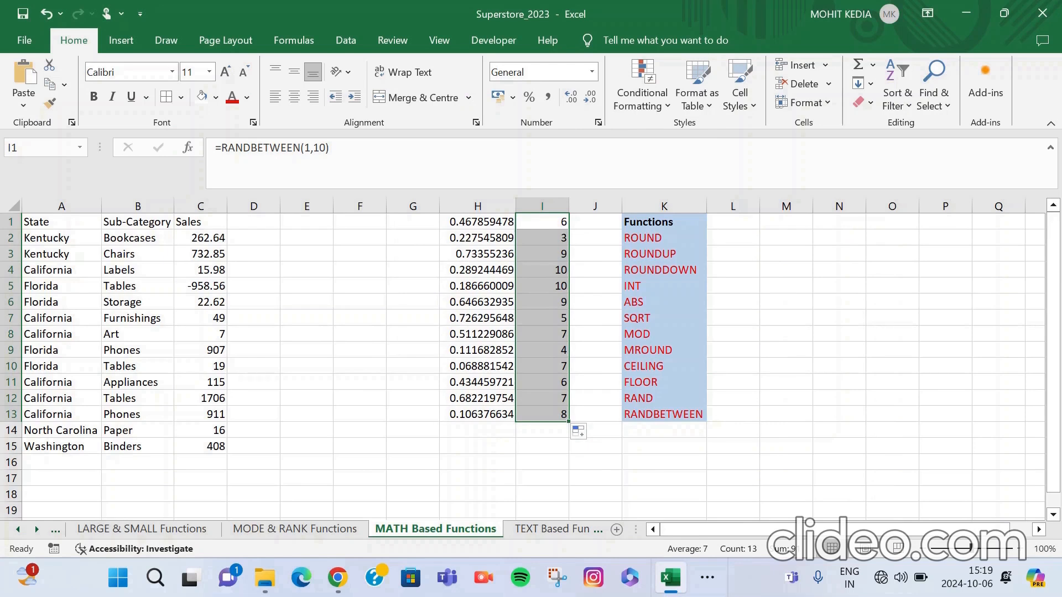
Try to round the first sales value by entering =ROUND(C2) in cell D2, without a digits argument.
click(254, 237)
text(=)
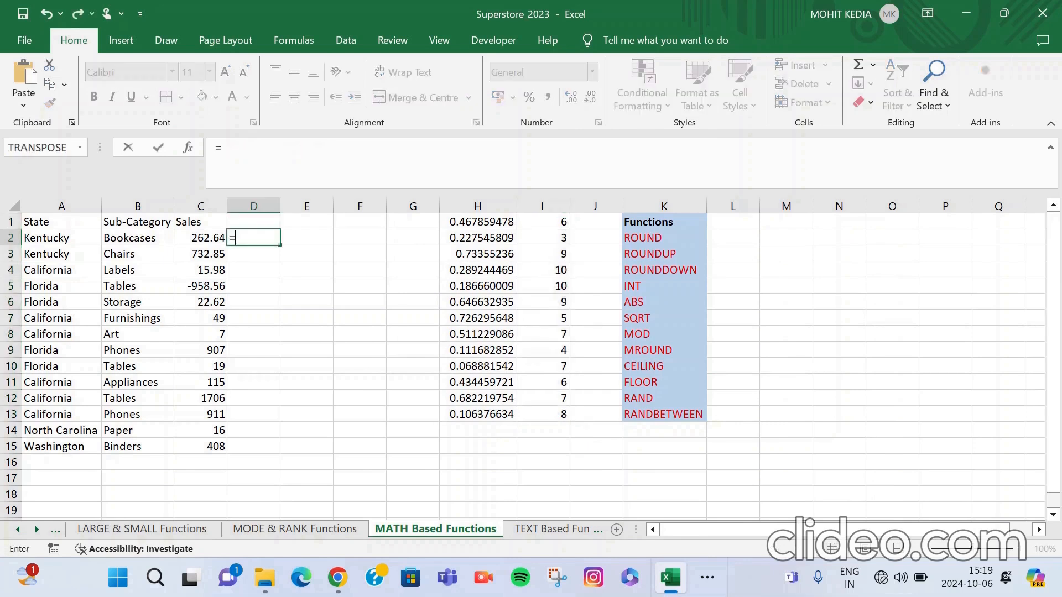
text(ROUND)
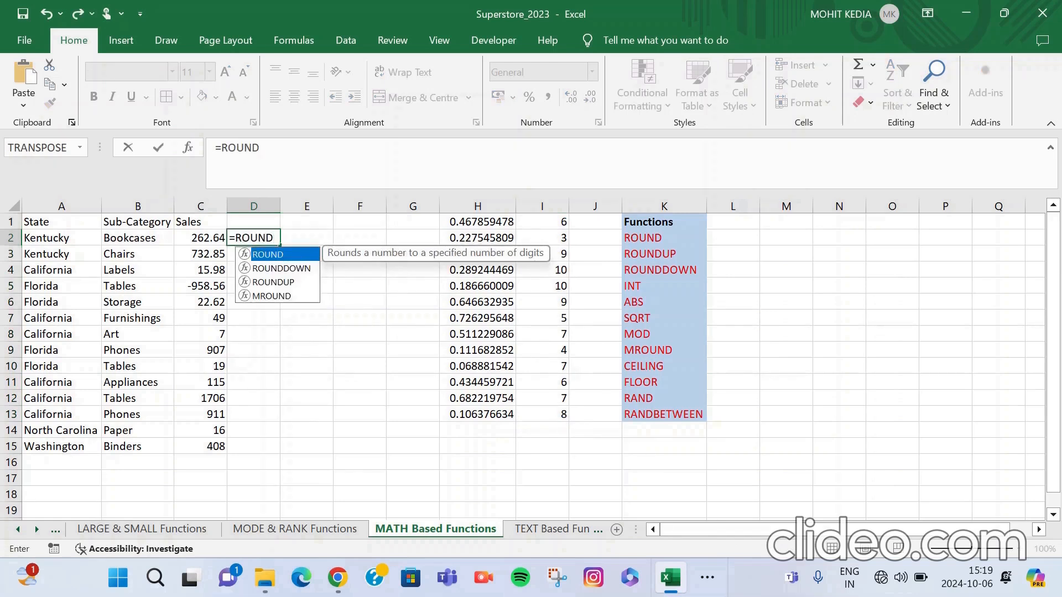
double_click(268, 254)
click(201, 237)
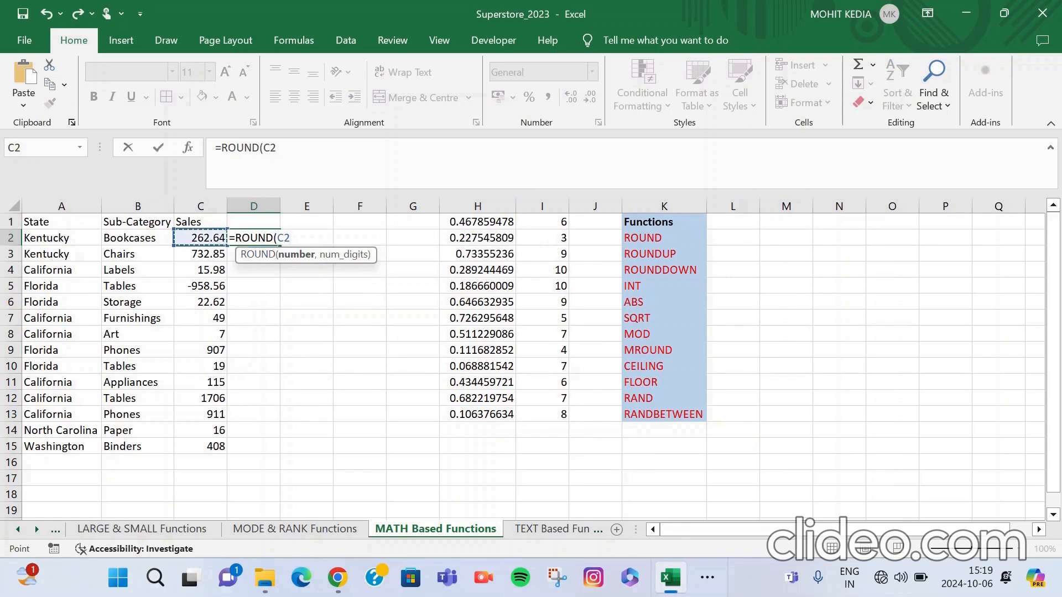
text(,)
key(BackSpace)
text())
key(BackSpace)
text())
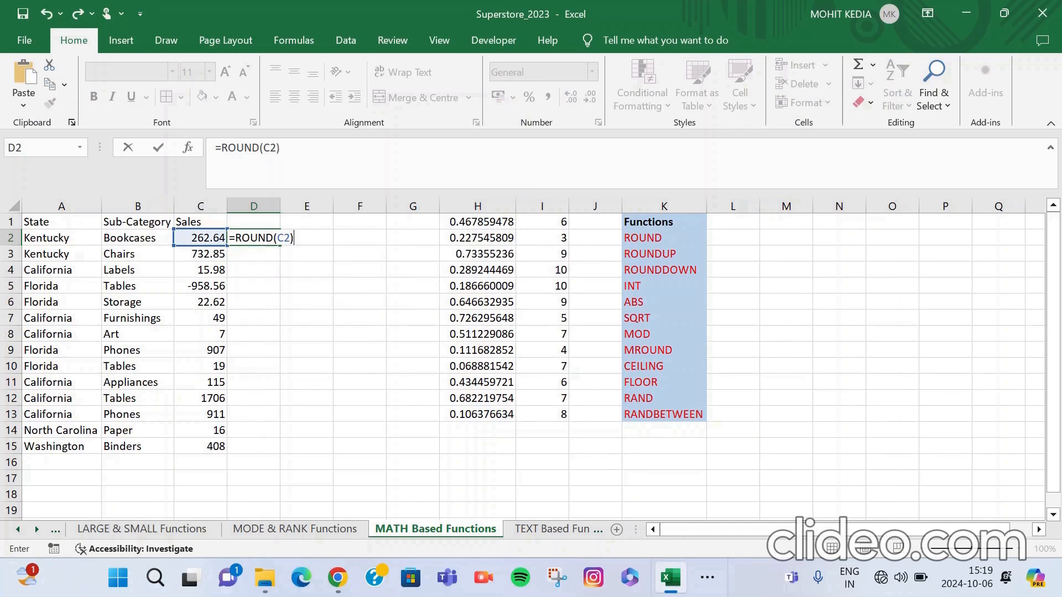
key(Return)
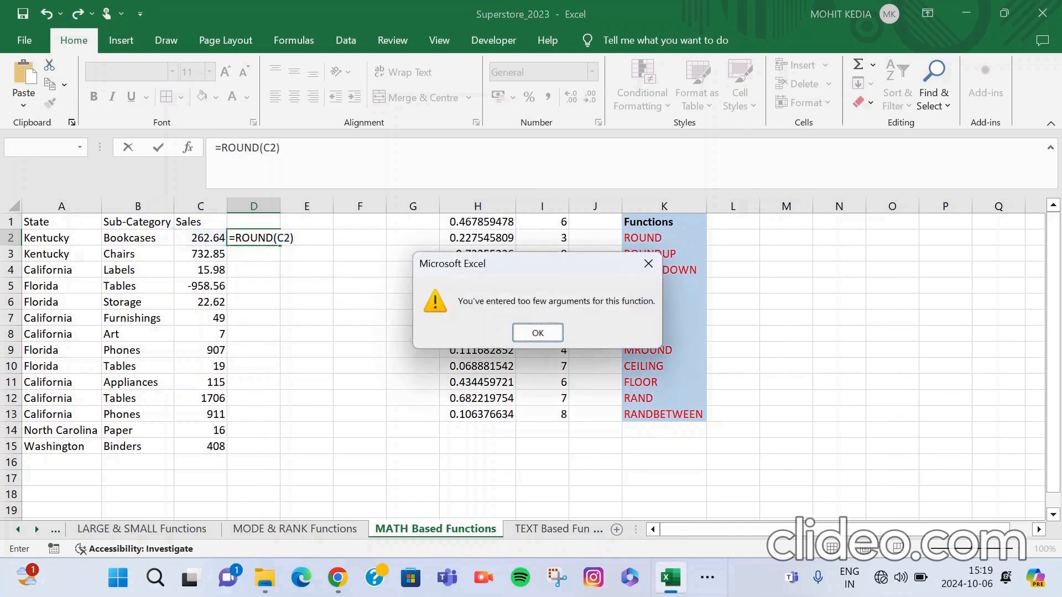
key(Return)
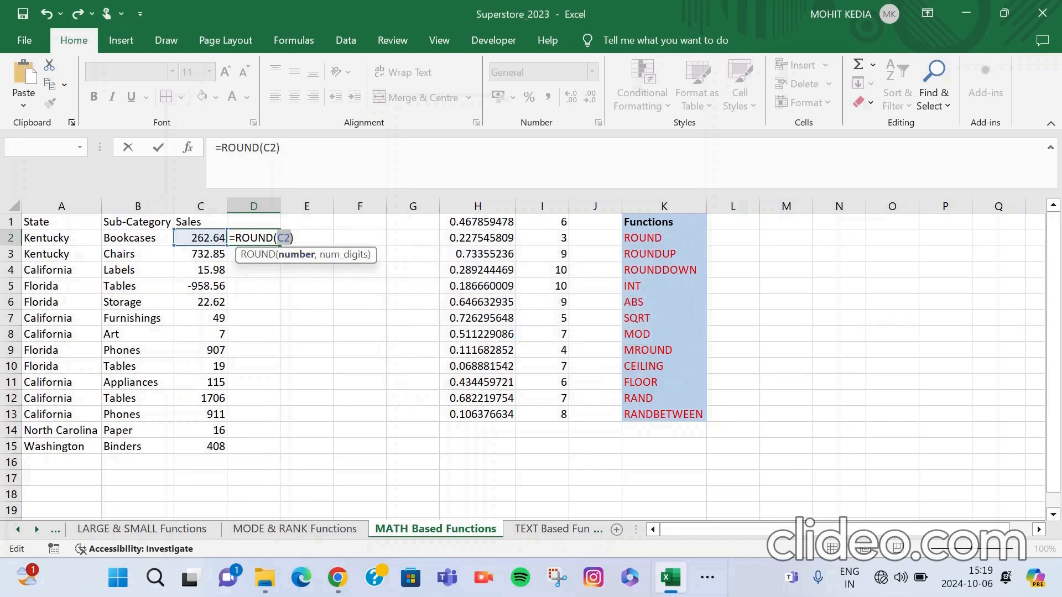
Complete the formula in D2 with zero decimal digits as =ROUND(C2,0).
text(C2,0)
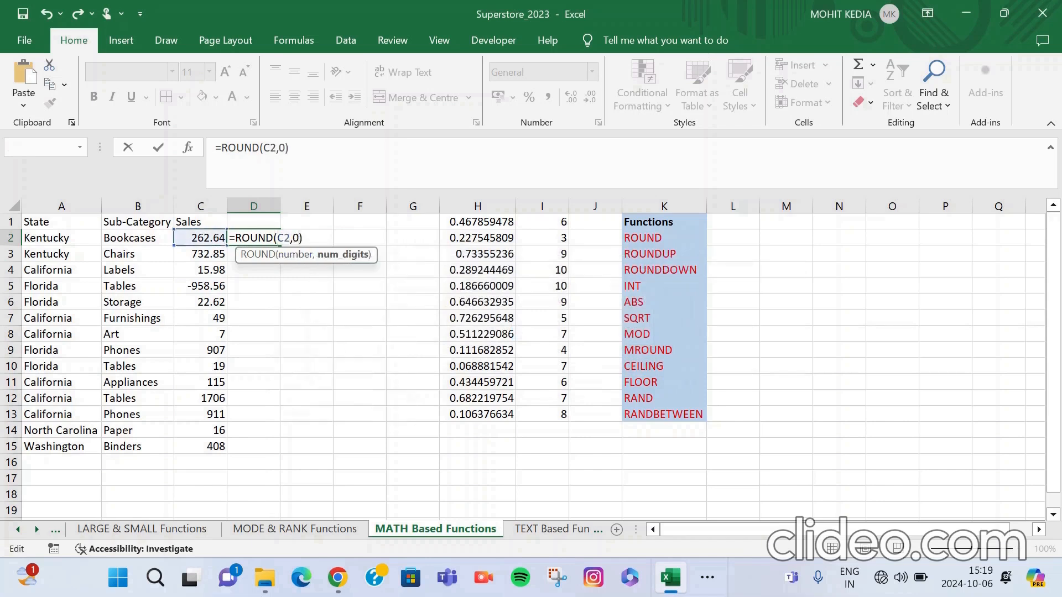
key(Return)
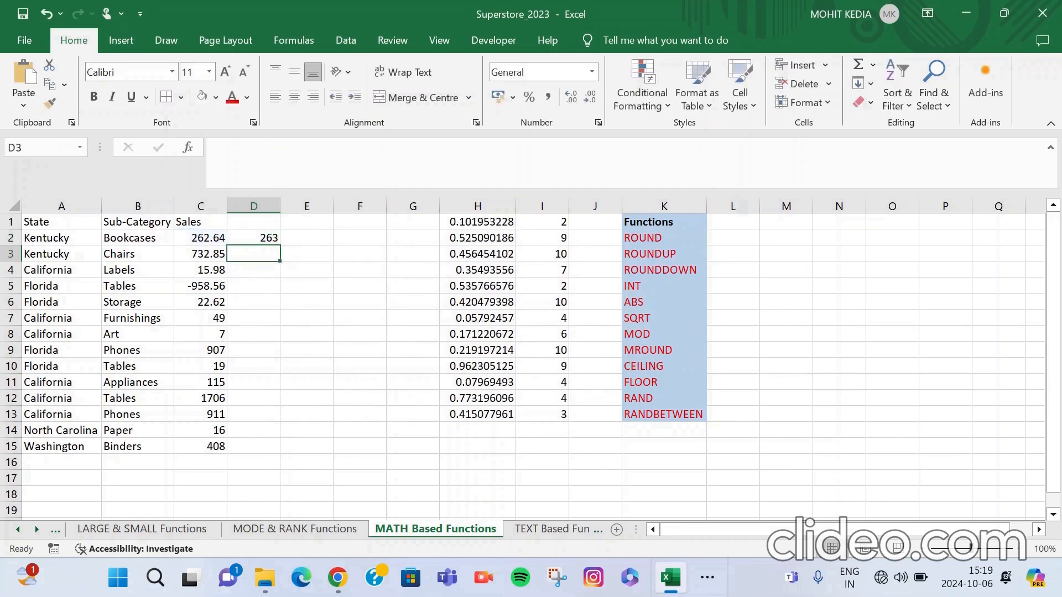
Change the number of digits in the ROUND formula in D2 to 1.
key(Up)
key(F2)
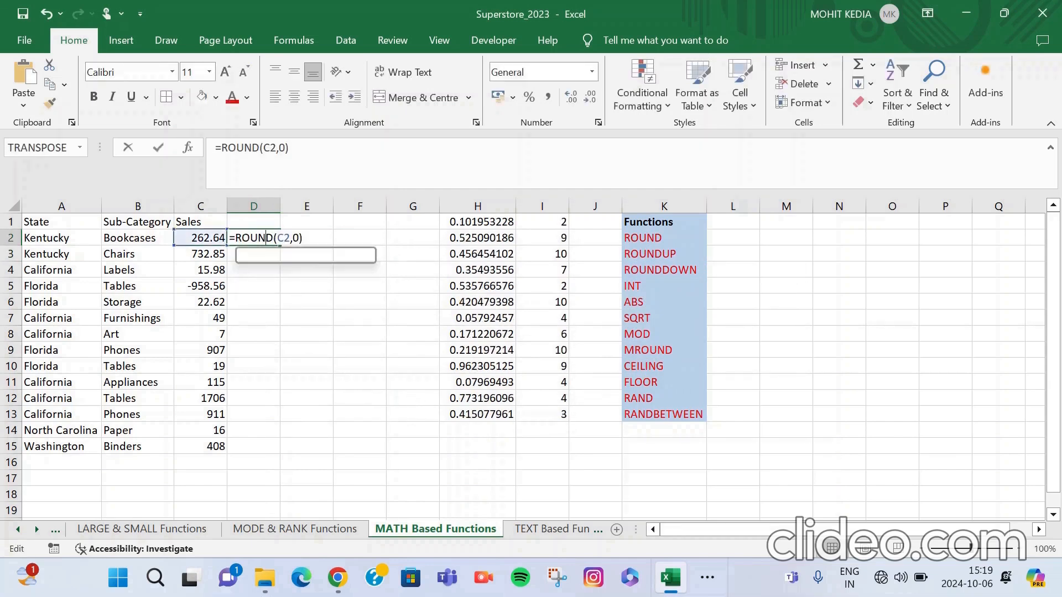
click(299, 238)
key(BackSpace)
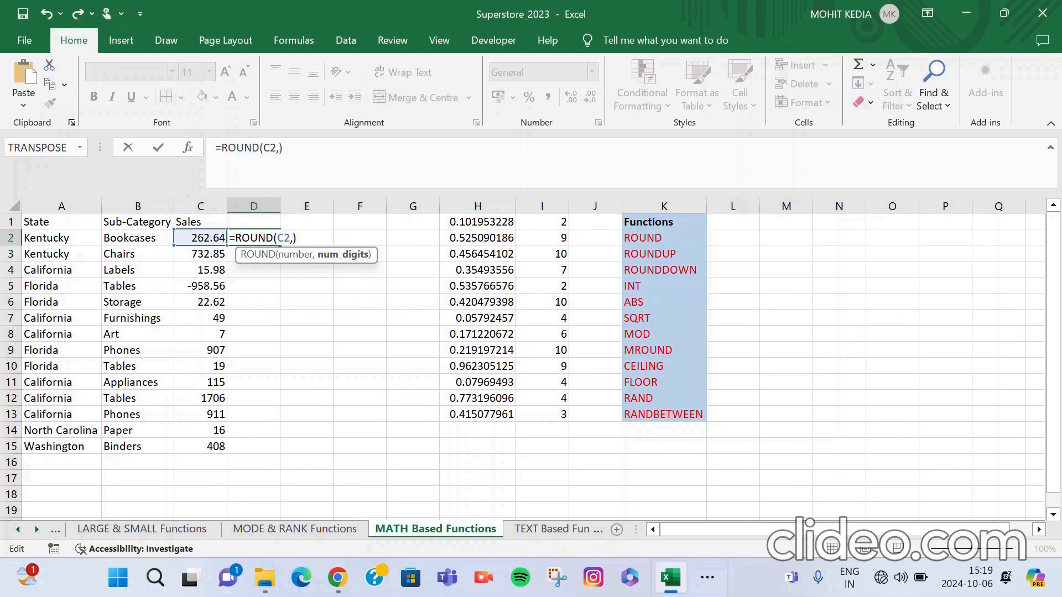
text(1)
key(Return)
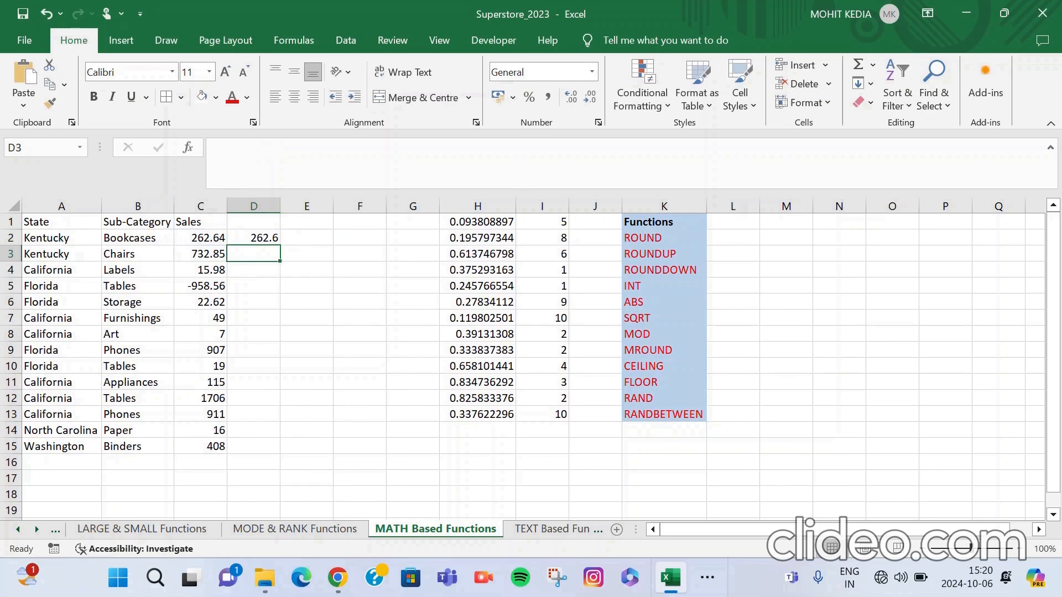
Enter =ROUNDUP(C3,0) in cell D3 to round the Kentucky Chairs sales up to a whole number.
text(=ROUND)
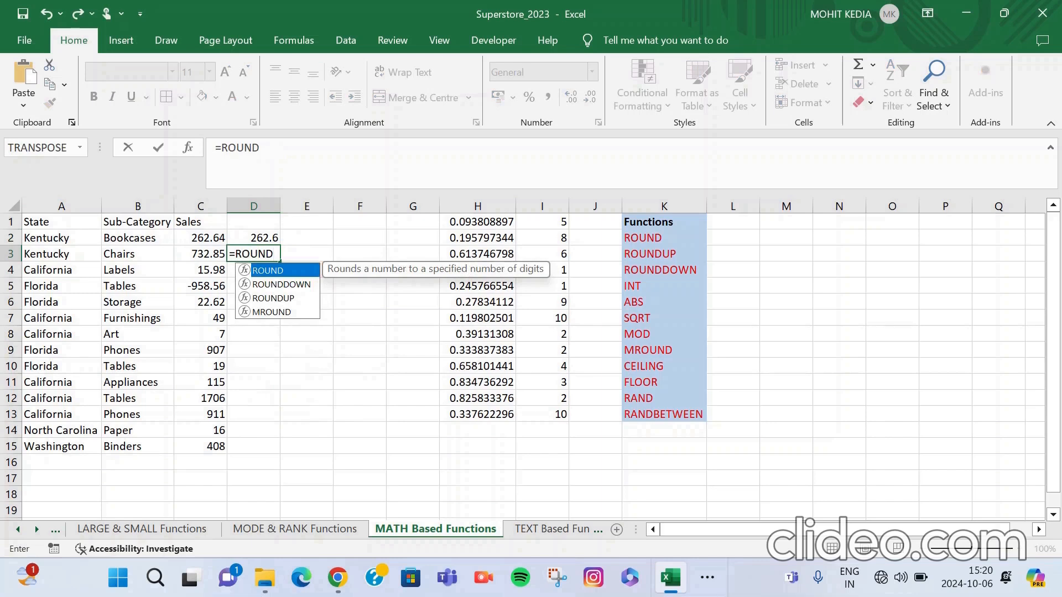
text(UP)
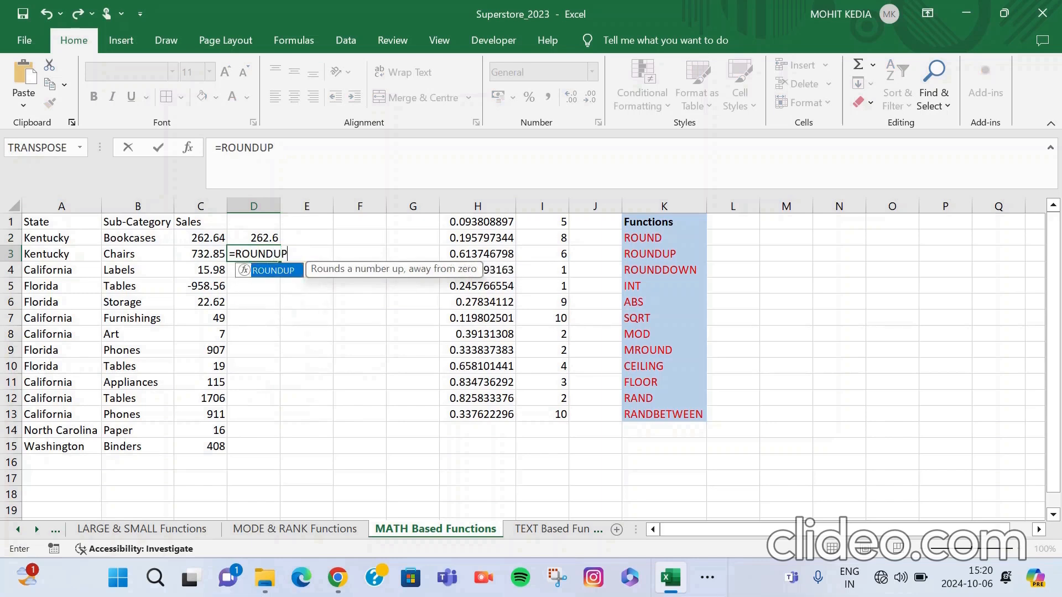
text(()
click(201, 254)
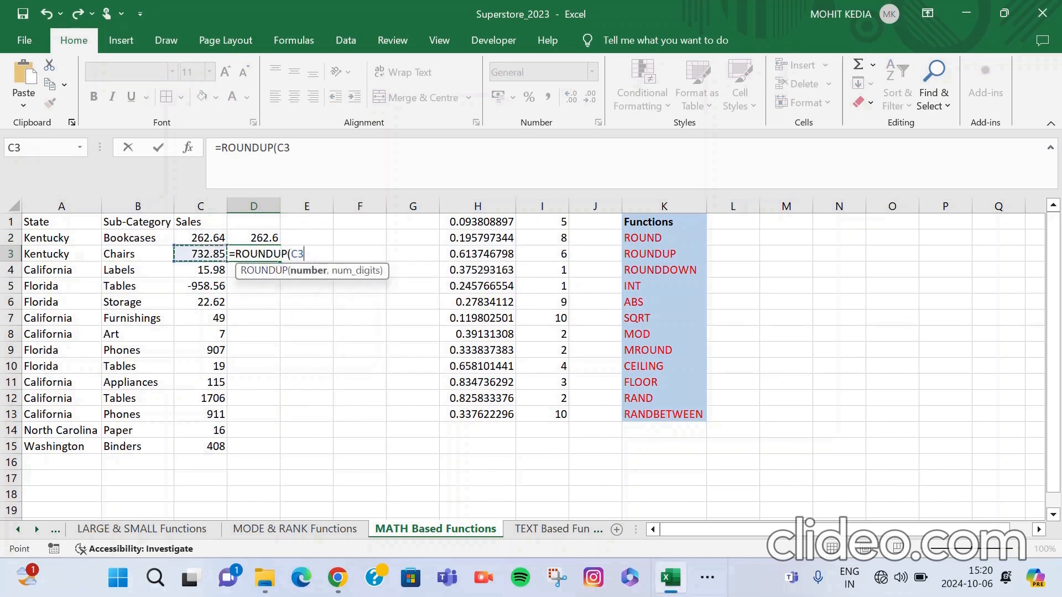
text(,)
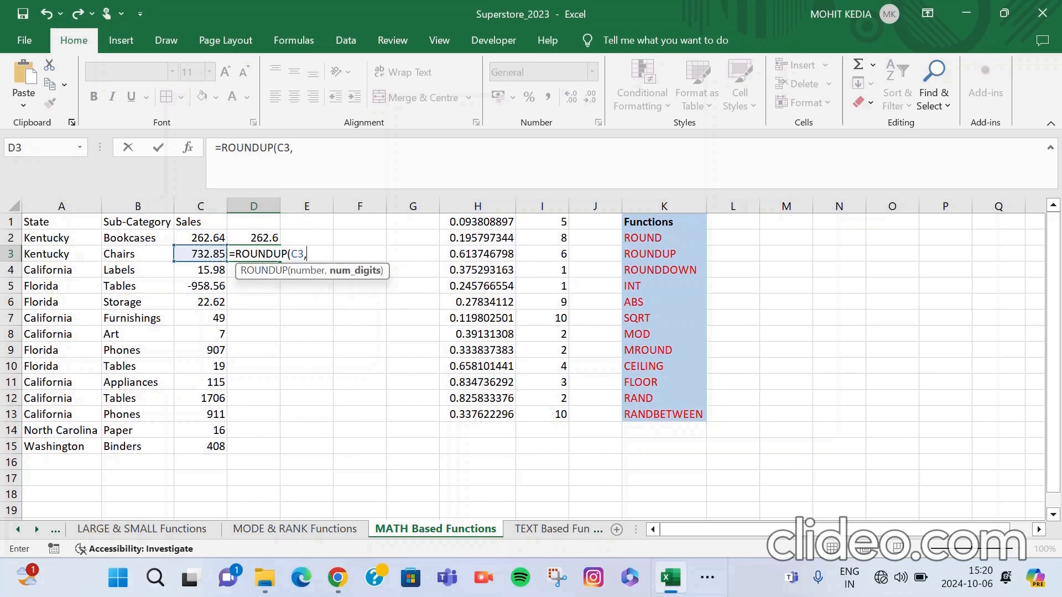
key(BackSpace)
text(,0))
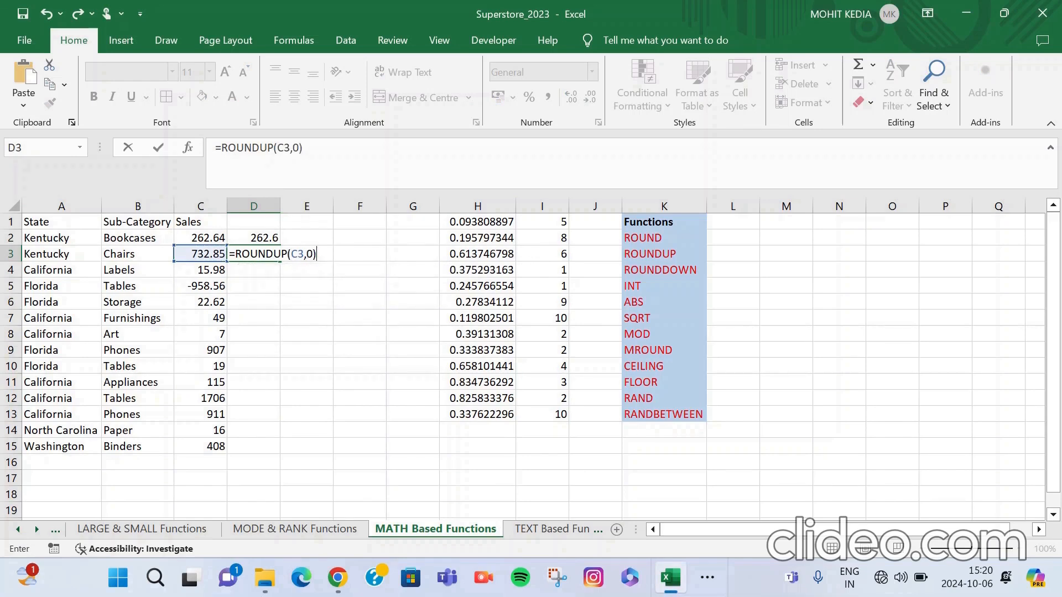
key(Return)
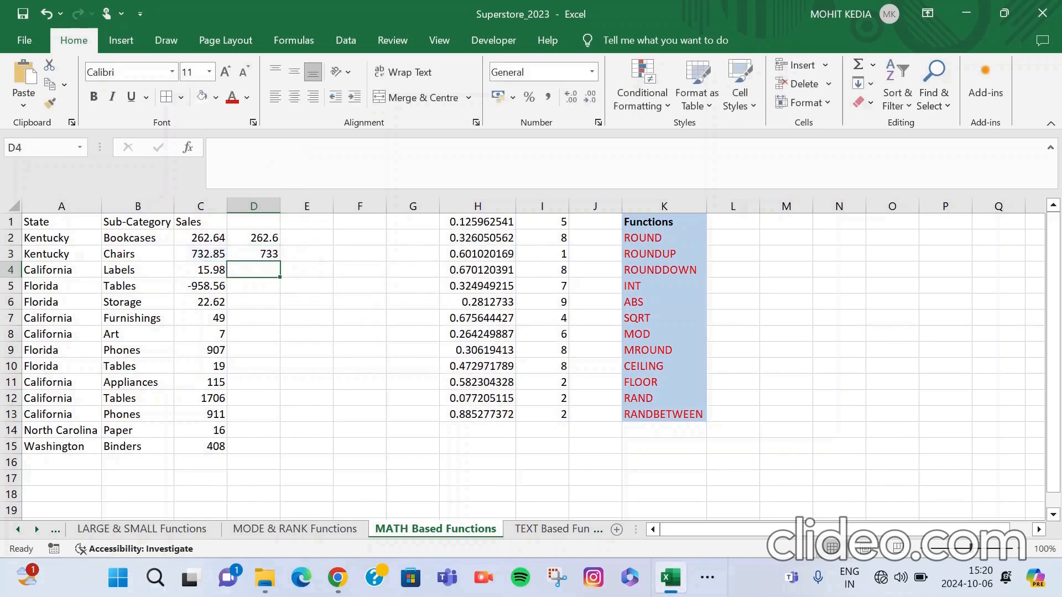
Change the number of digits in the ROUNDUP formula in D3 to 1.
double_click(251, 254)
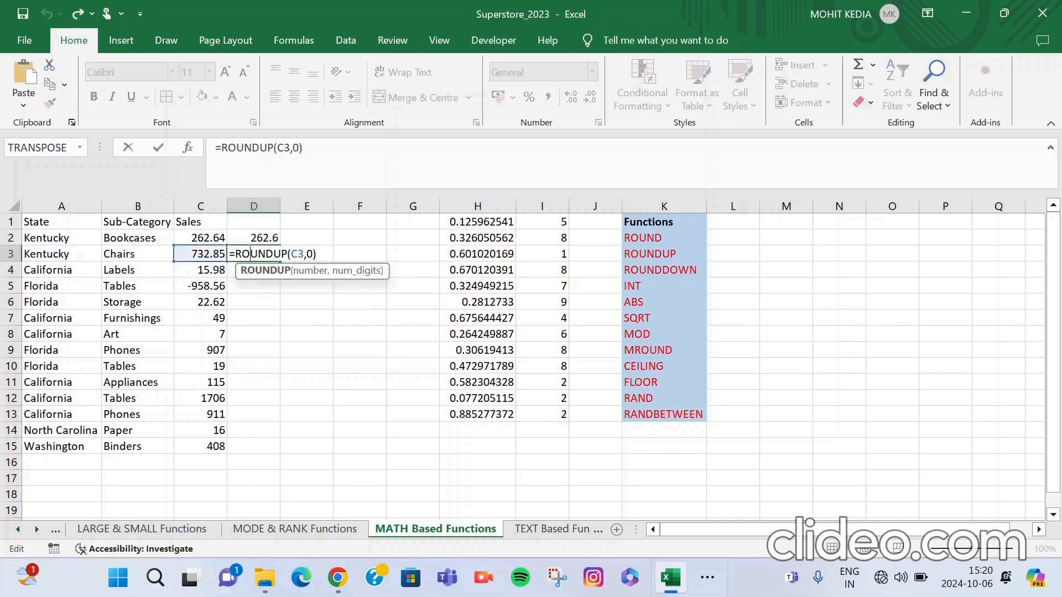
click(314, 254)
key(BackSpace)
text(1)
key(Return)
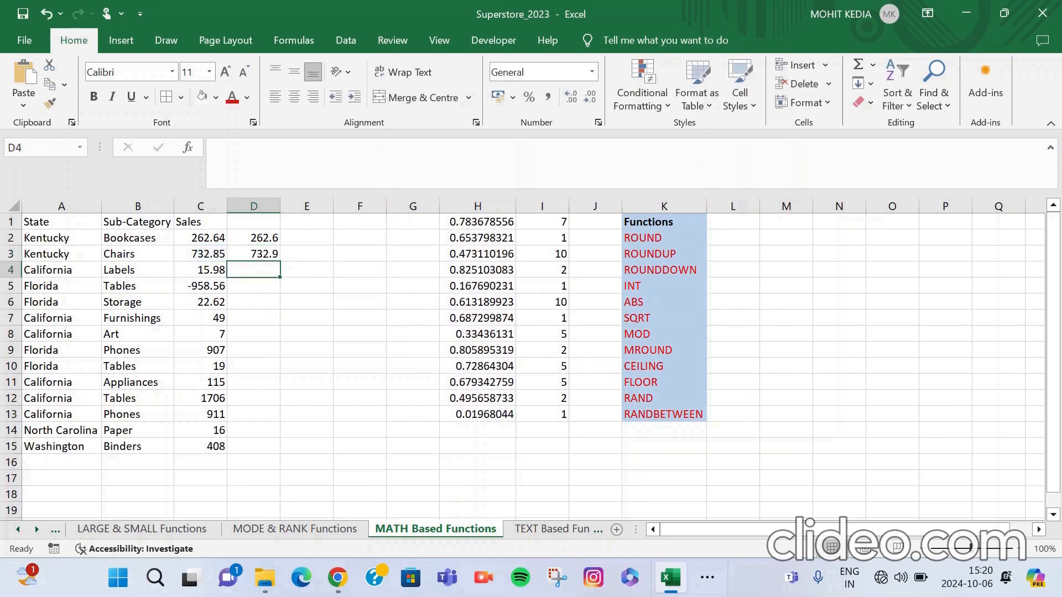
Enter =ROUNDDOWN(C4,0) in cell D4 to round the California Labels sales down to a whole number.
text(=)
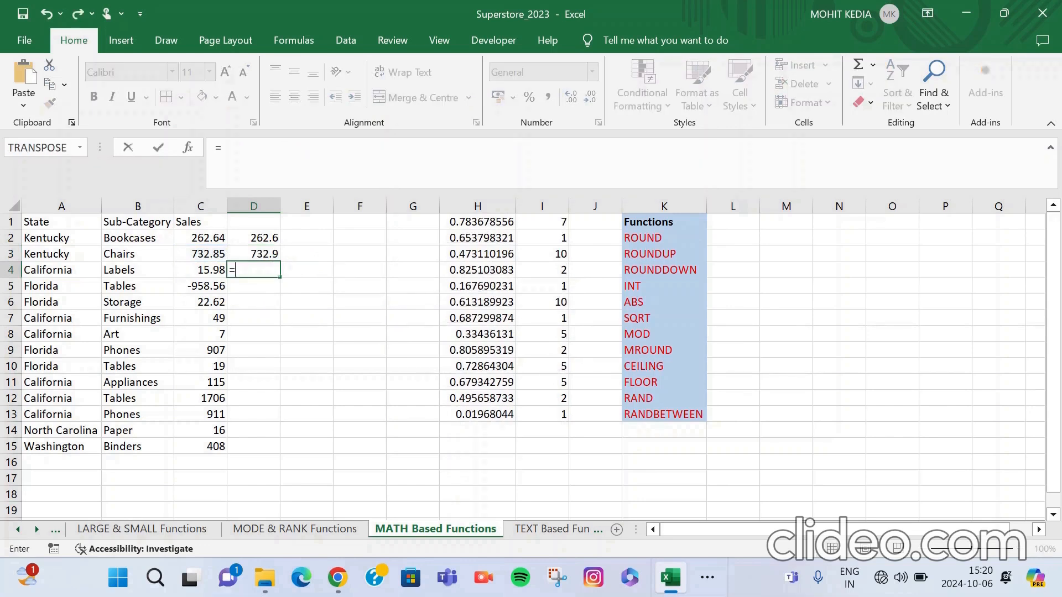
text(ROUNDDO)
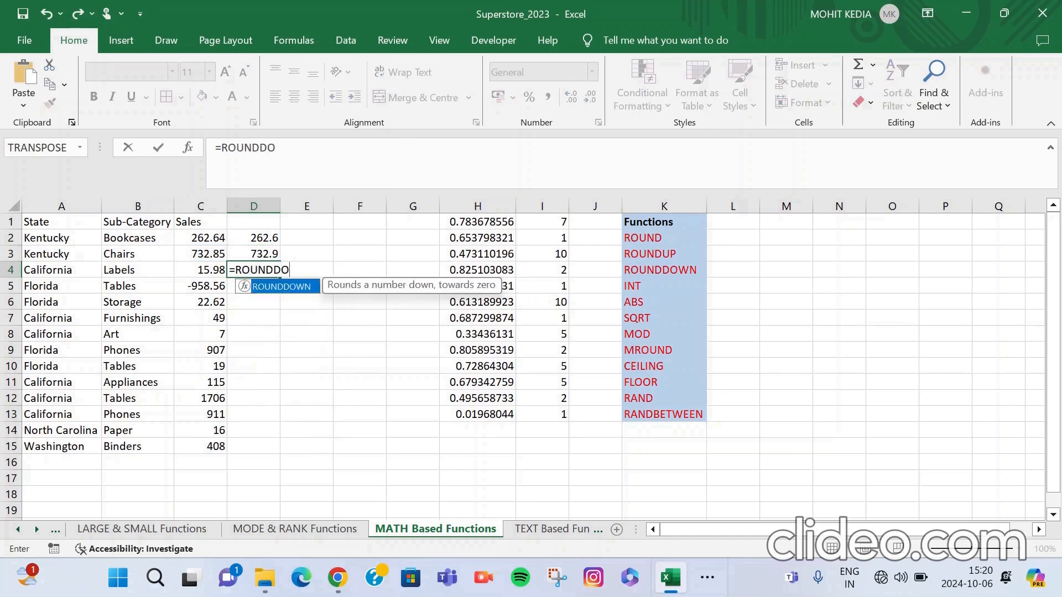
double_click(281, 286)
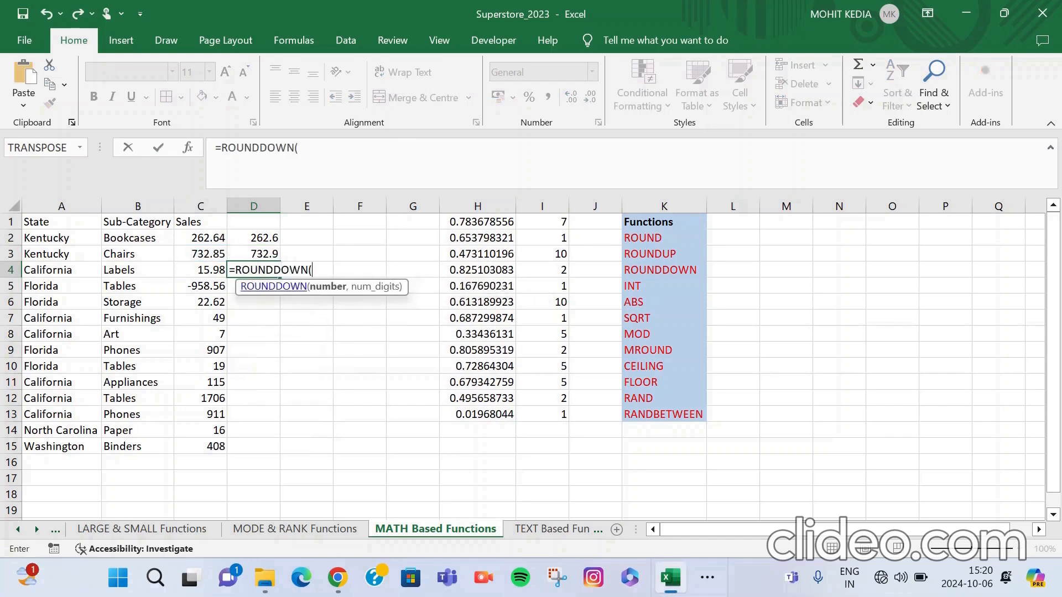
click(200, 270)
text(,1)
key(BackSpace)
text(0))
key(Return)
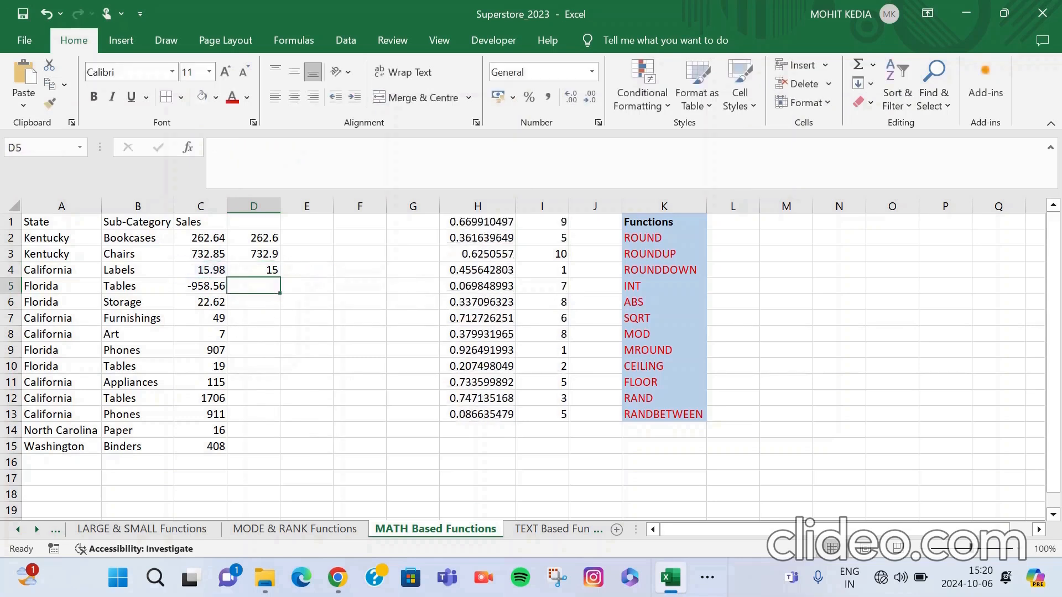
Change the number of digits in the ROUNDDOWN formula in D4 to 1.
double_click(258, 270)
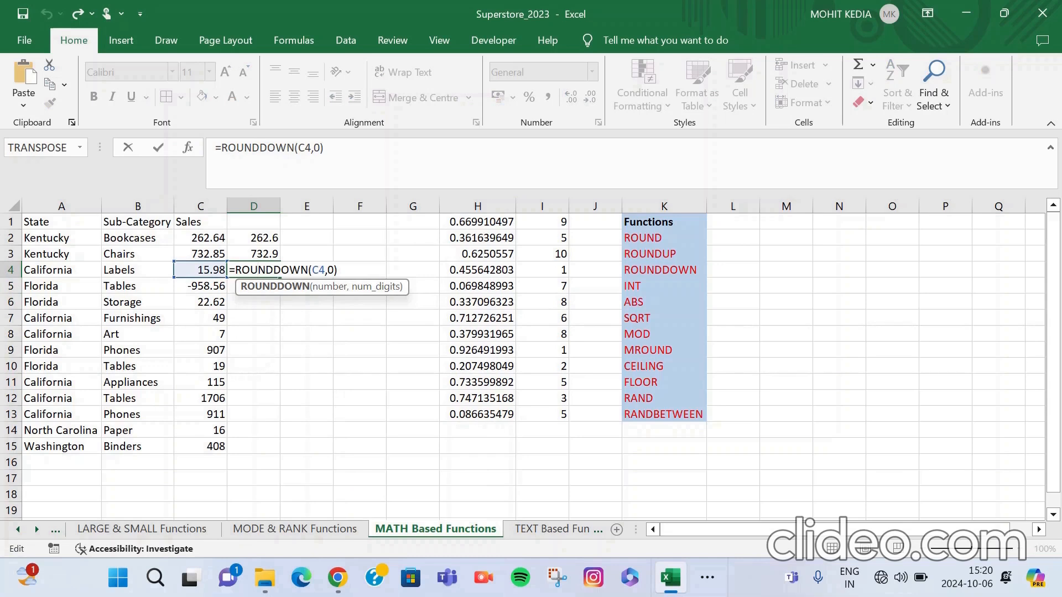
click(334, 270)
key(BackSpace)
text(1)
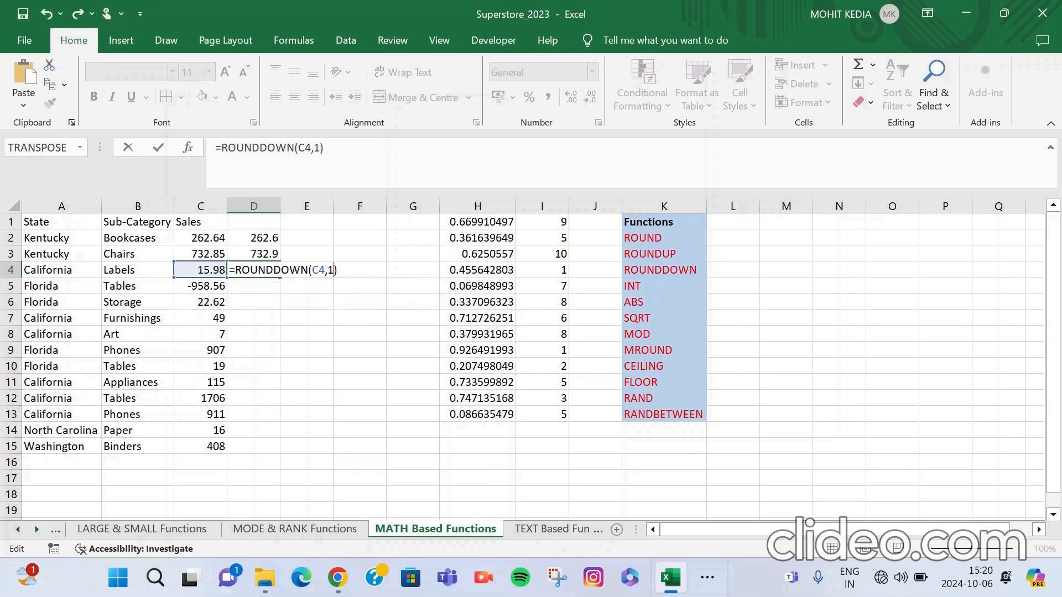
key(Return)
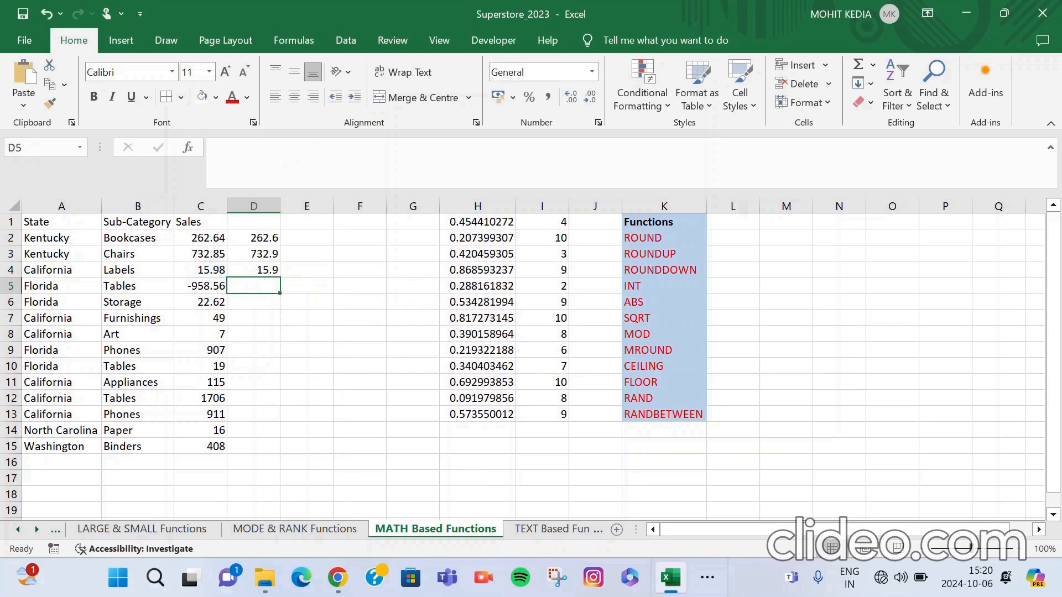
Enter =INT(C6) in cell D6 to reduce the Florida Storage sales to an integer.
key(Down)
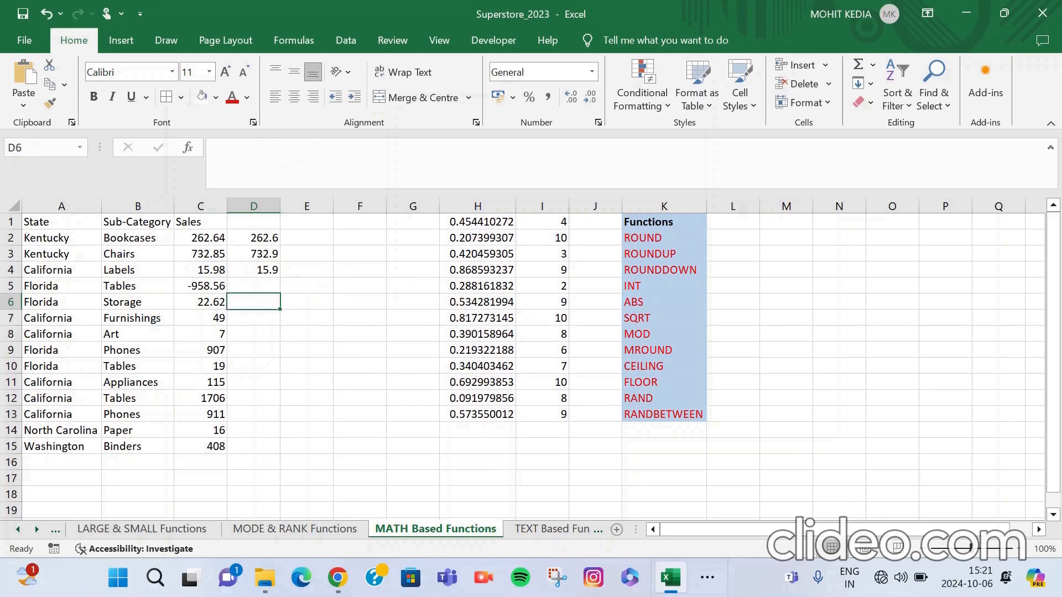
text(=INT)
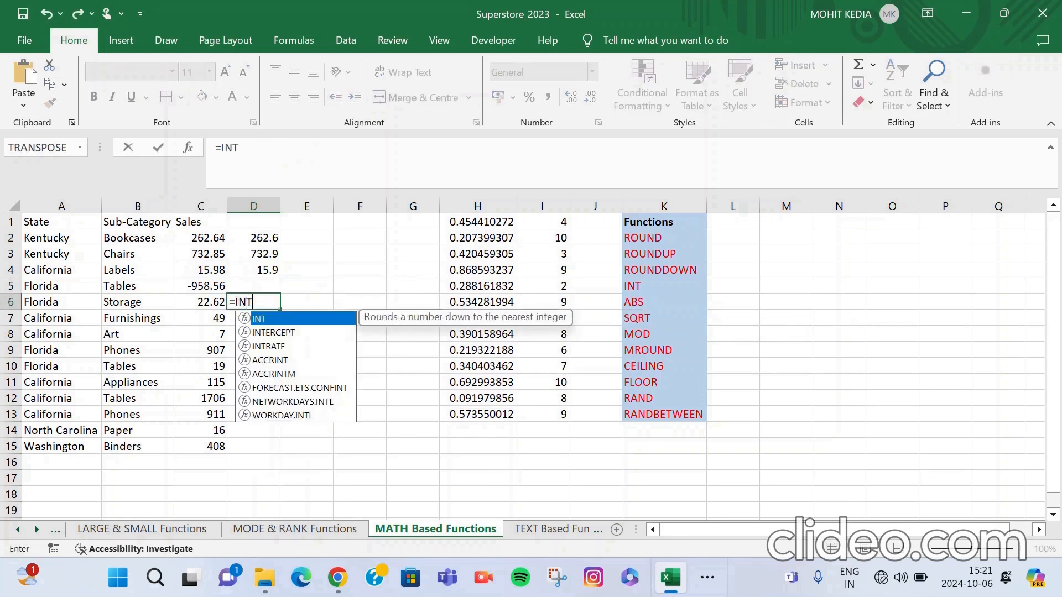
double_click(271, 319)
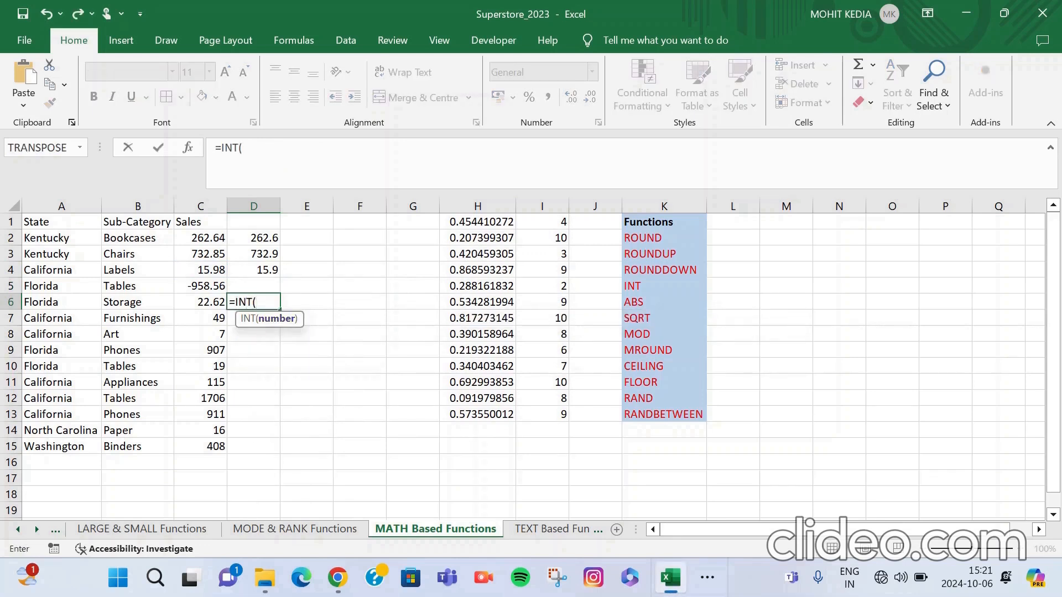
click(201, 302)
key(Return)
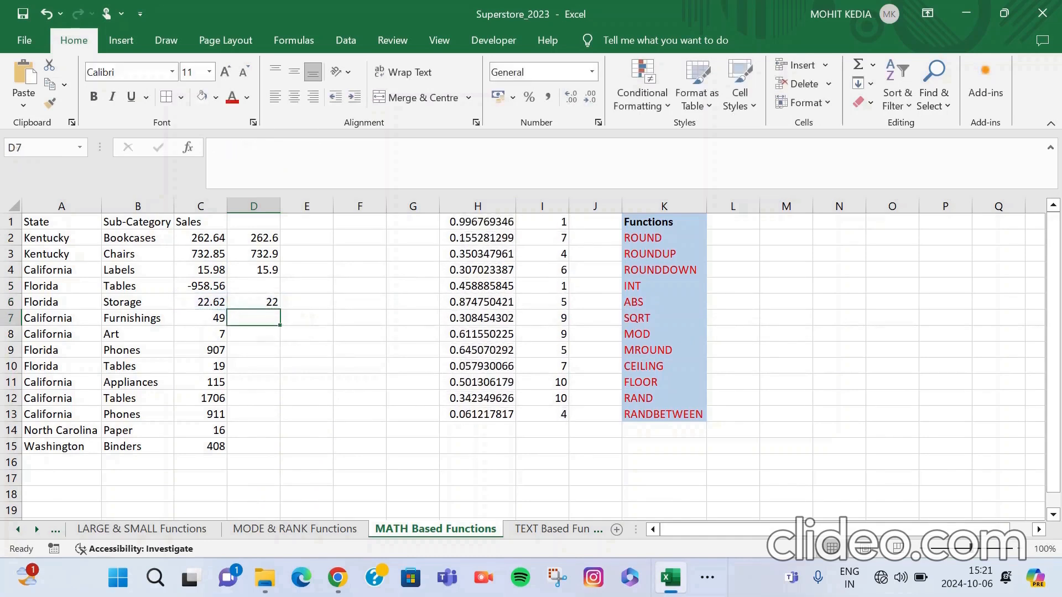
Enter =ABS(C5) in cell D5 to get the absolute value of the Florida Tables sales.
click(254, 286)
double_click(254, 279)
double_click(254, 286)
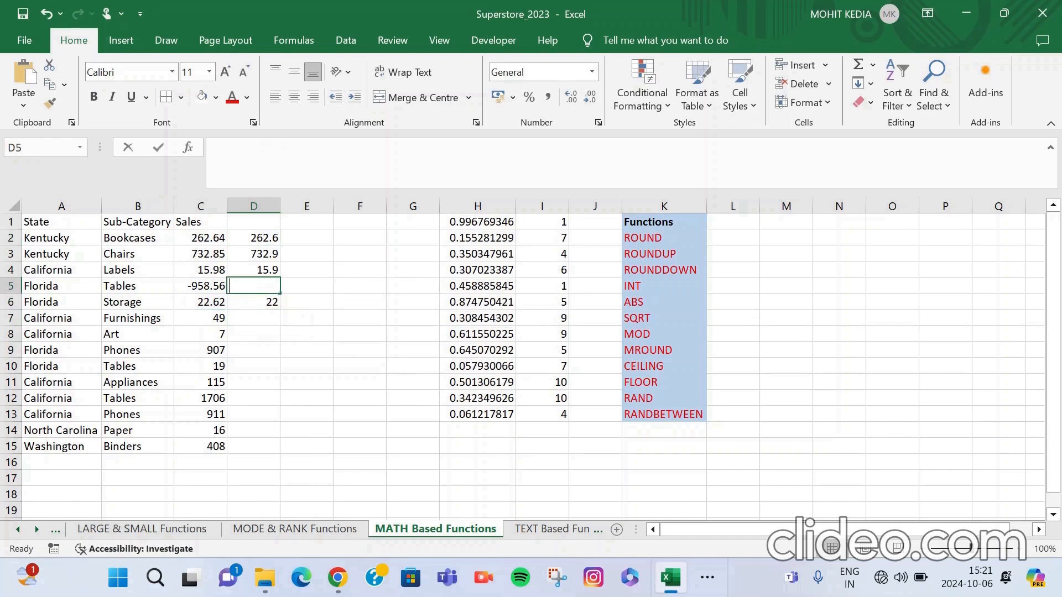
text(ABS)
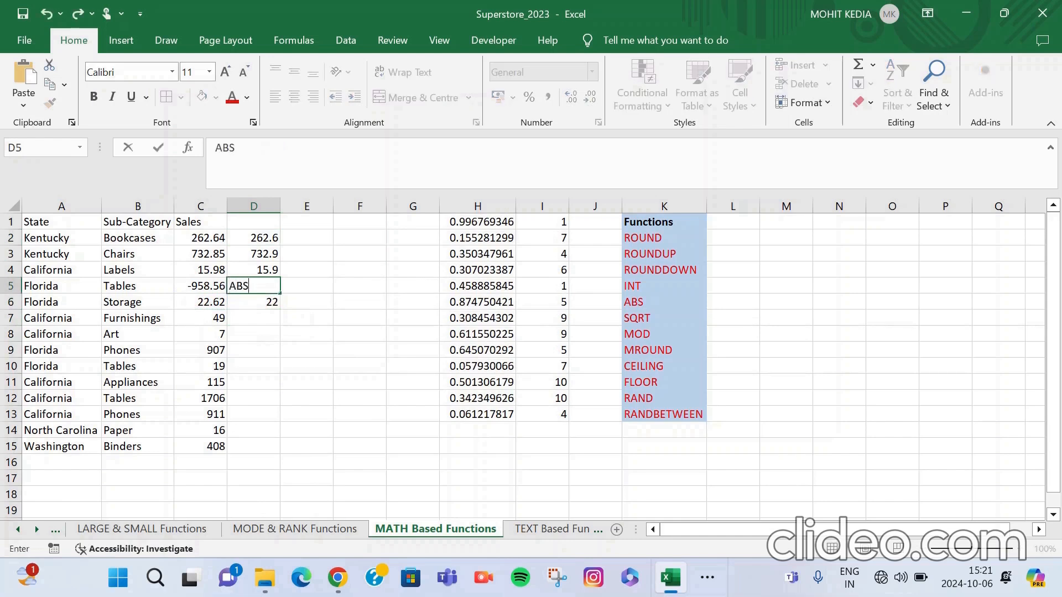
key(BackSpace)
key(BackSpace)
key(BackSpace)
text(=ABS)
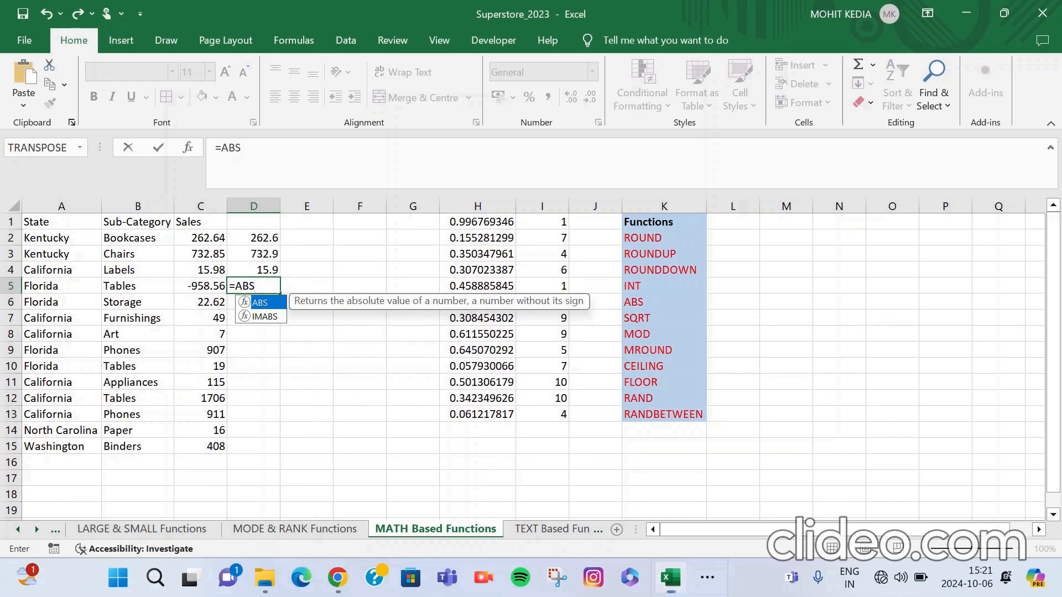
text(()
key(Left)
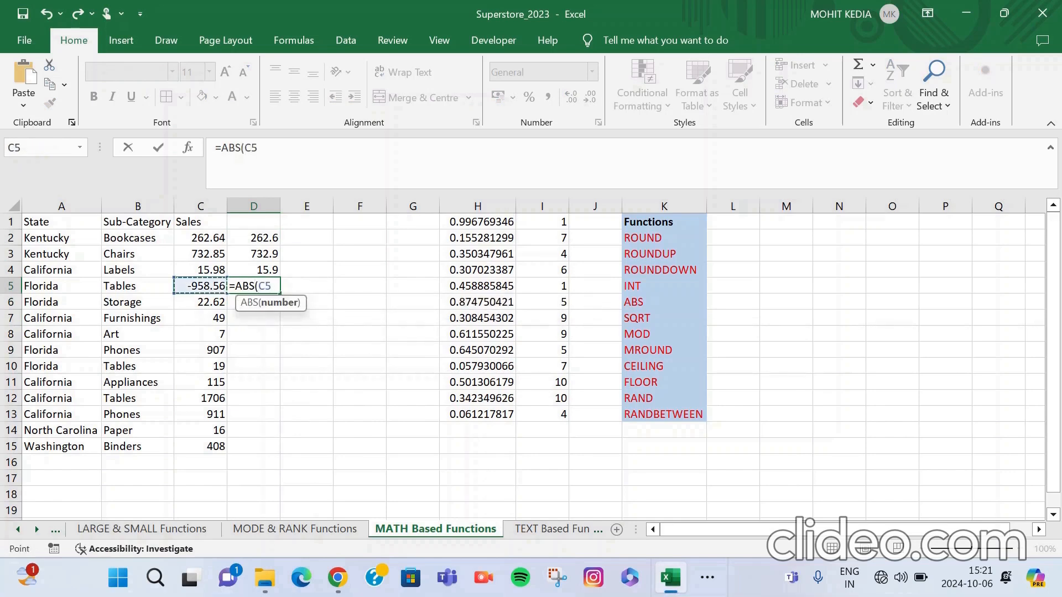
text())
key(Return)
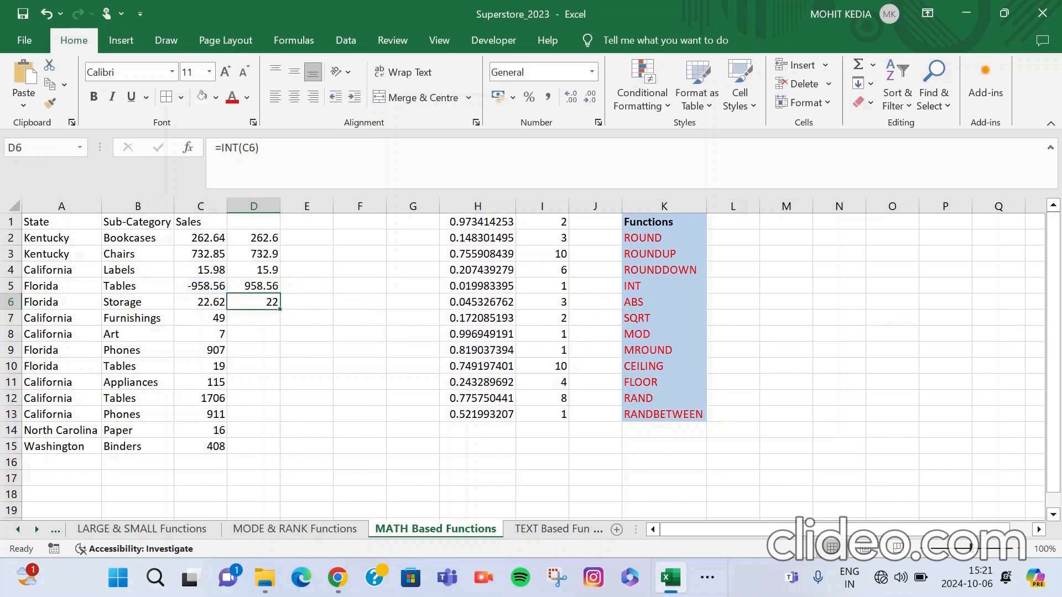
Enter =SQRT(C7) in cell D7 to compute the square root of the California Furnishings sales.
key(Down)
text(=SQ)
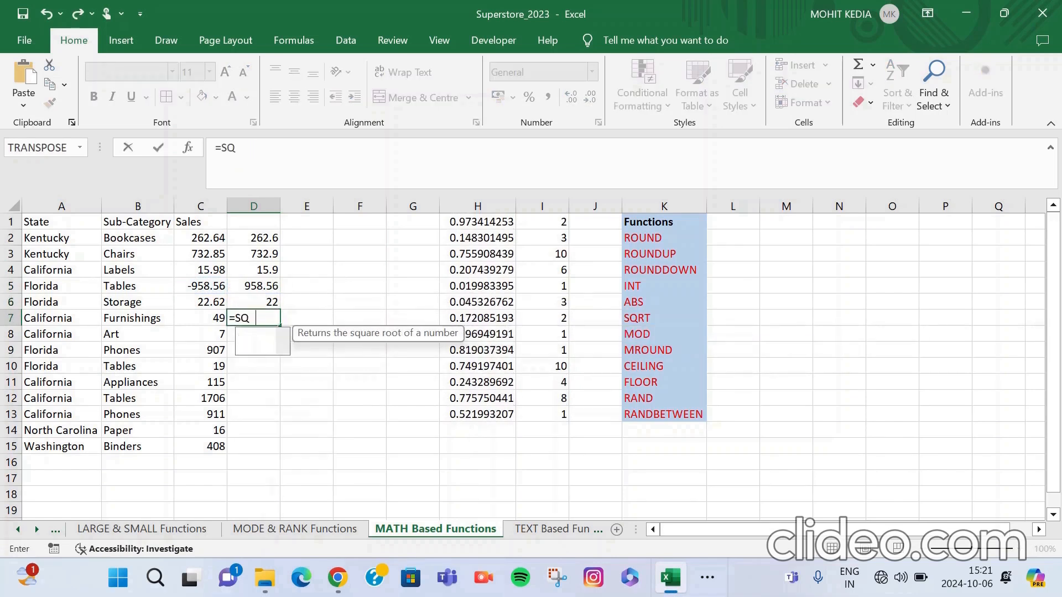
text(RT()
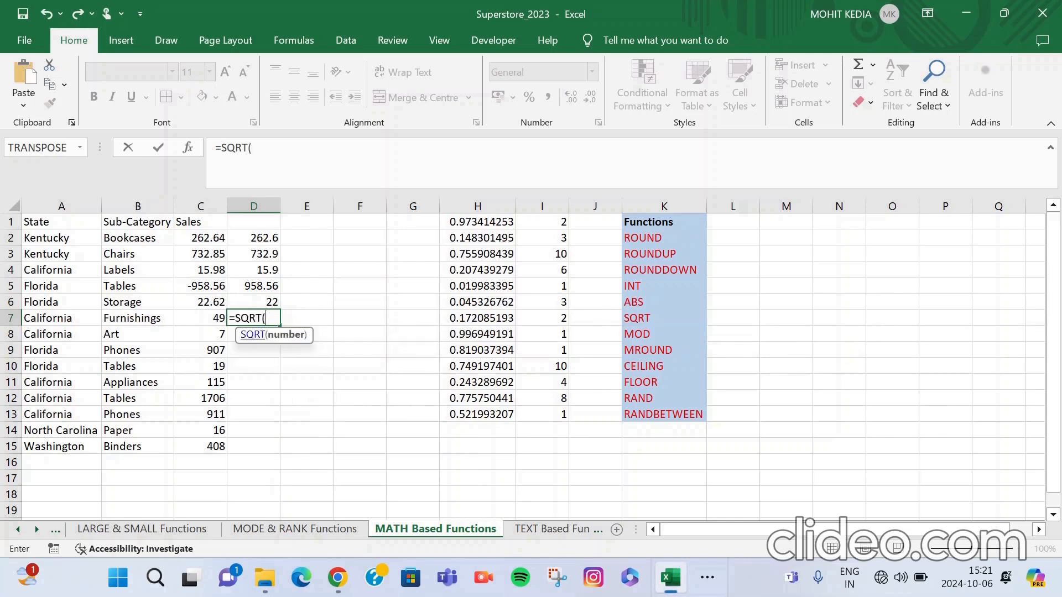
key(Left)
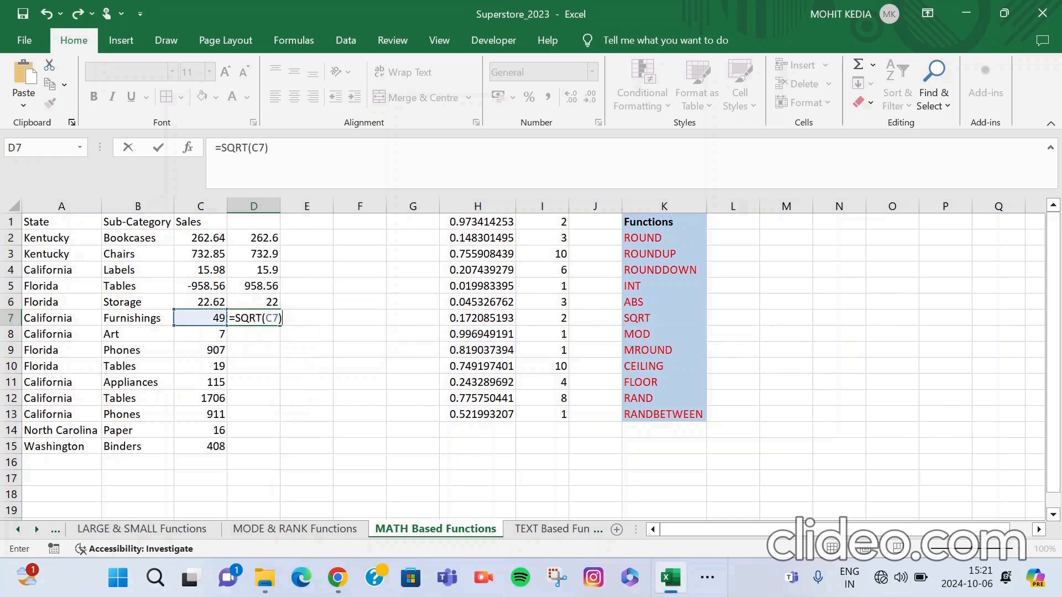
key(Return)
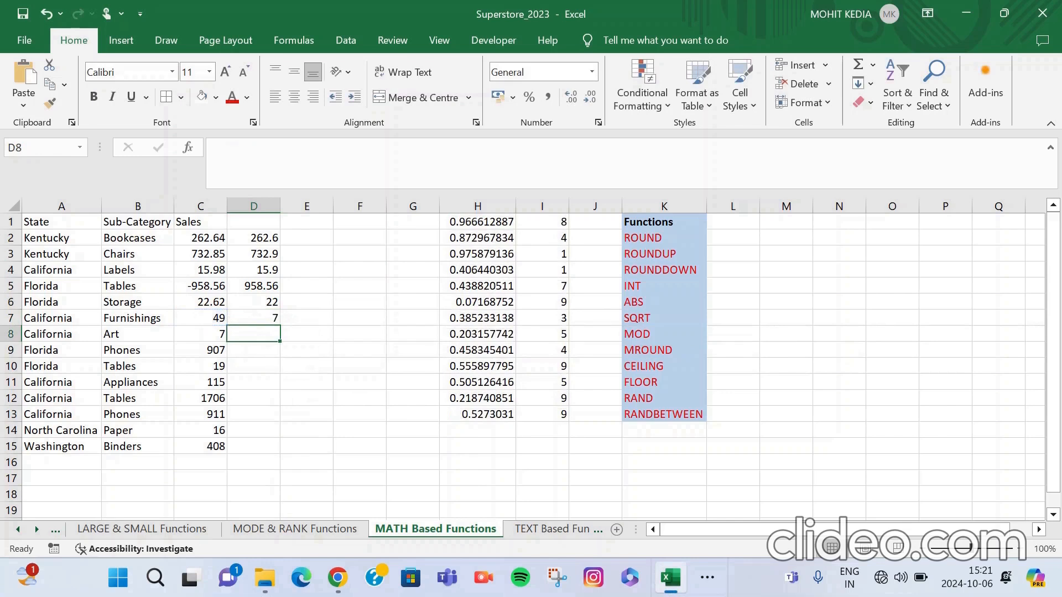
Enter =MOD(C8,3) in cell D8 to get the remainder of the California Art sales divided by 3.
text(=MO)
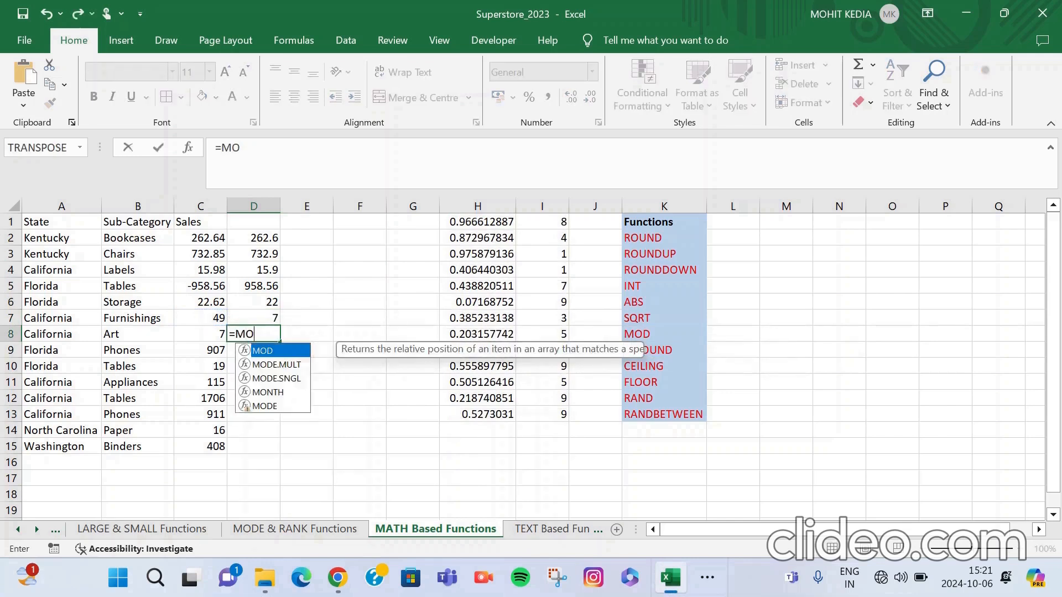
text(D()
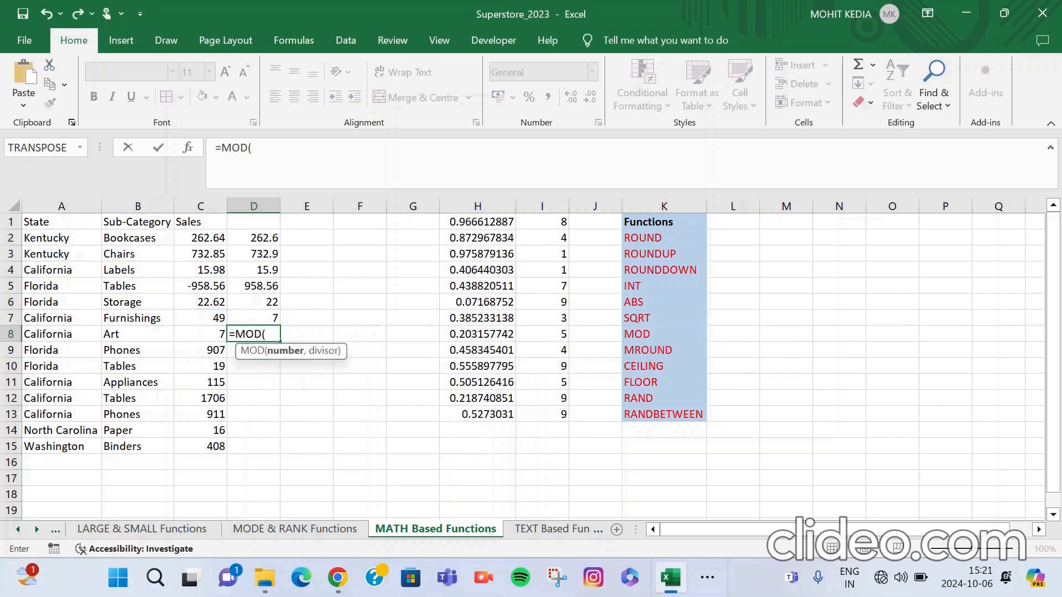
key(Left)
text(,)
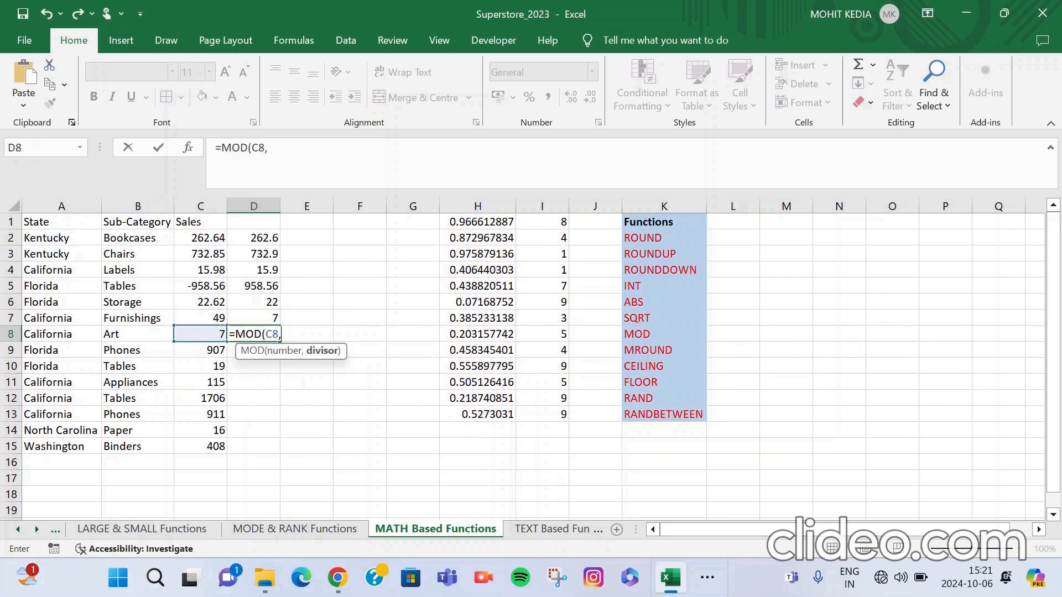
text(3))
key(Return)
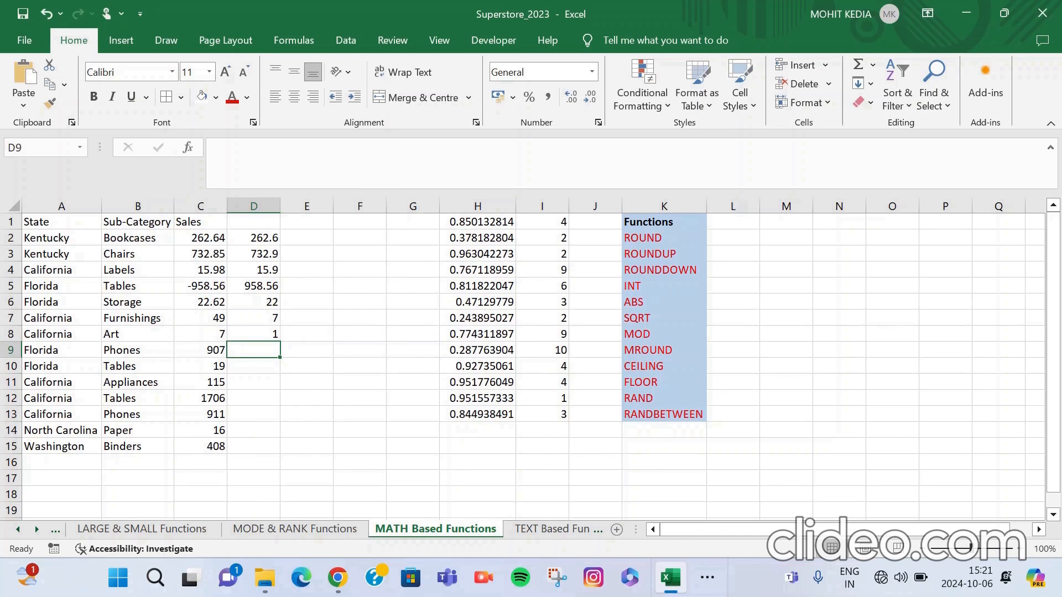
Enter =MROUND(C7,1) in cell E7 to round the California Furnishings sales to a multiple of 1.
click(307, 335)
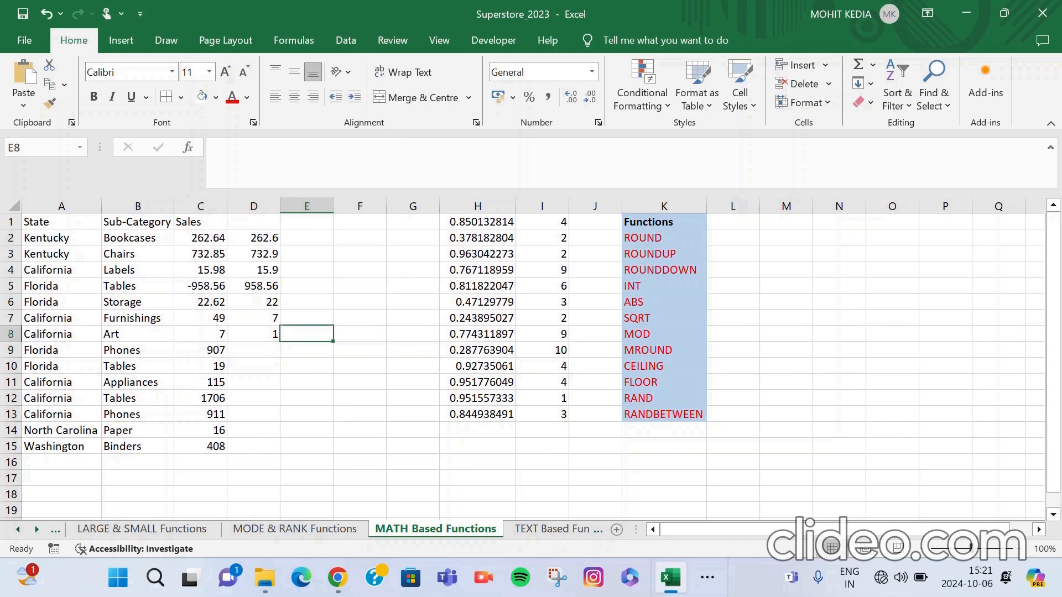
click(307, 318)
text(=MROUND)
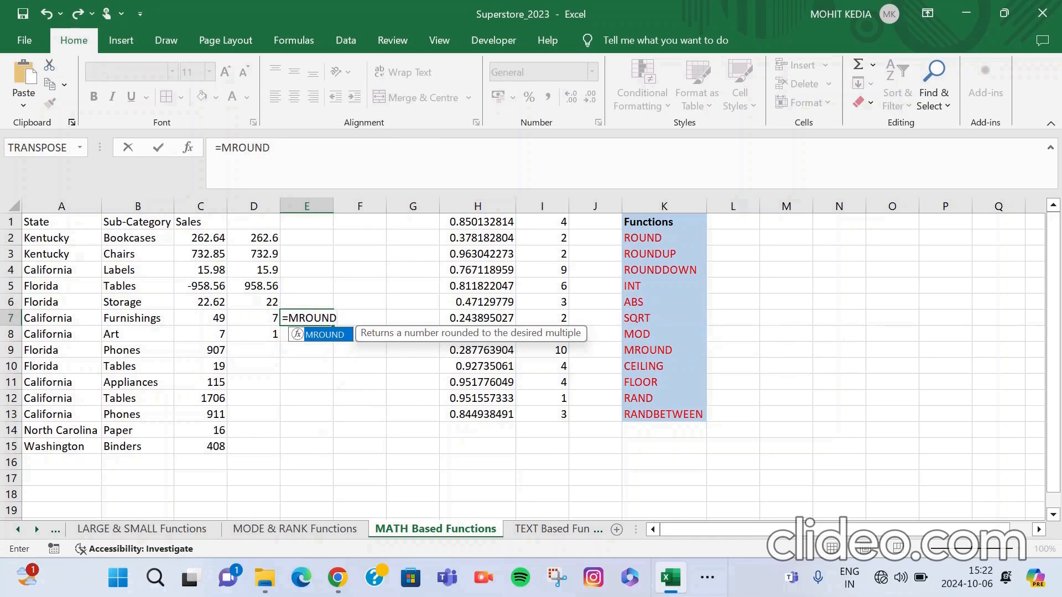
text(()
click(201, 318)
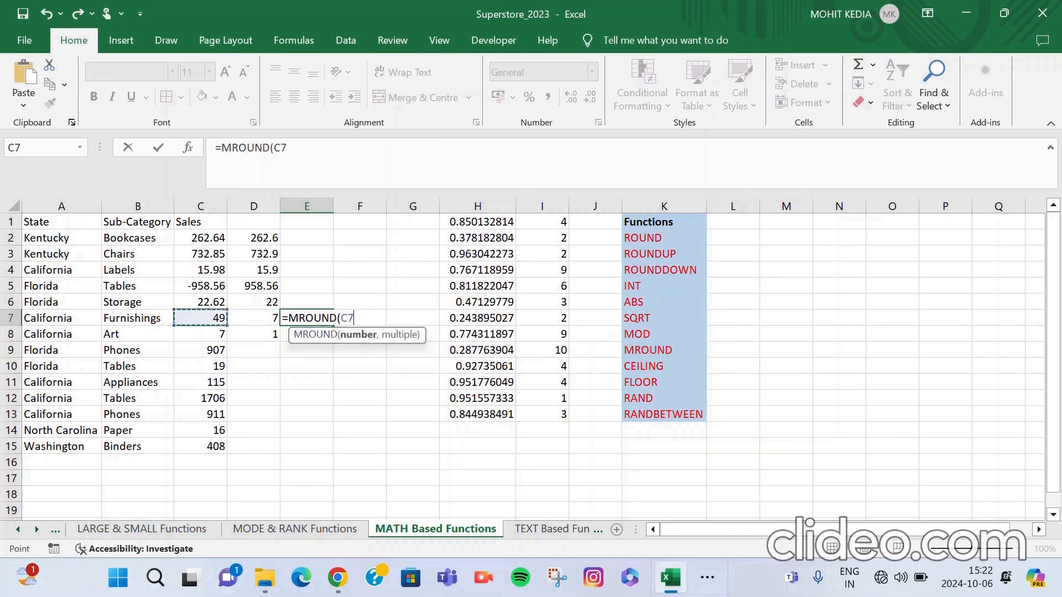
text(,1))
key(Return)
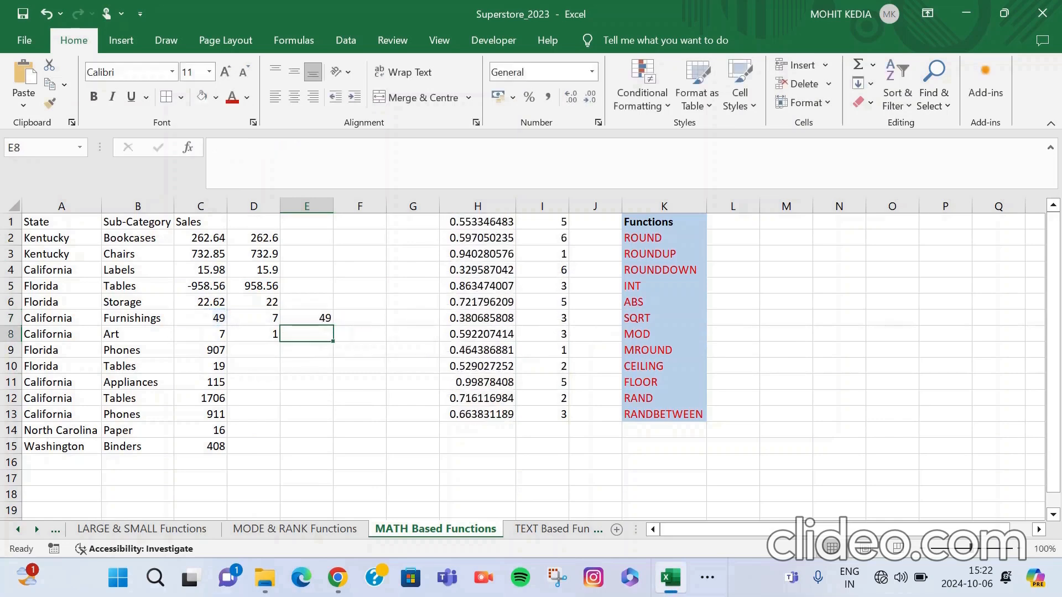
Change the multiple in the MROUND formula in E7 to 2.
key(Up)
key(F2)
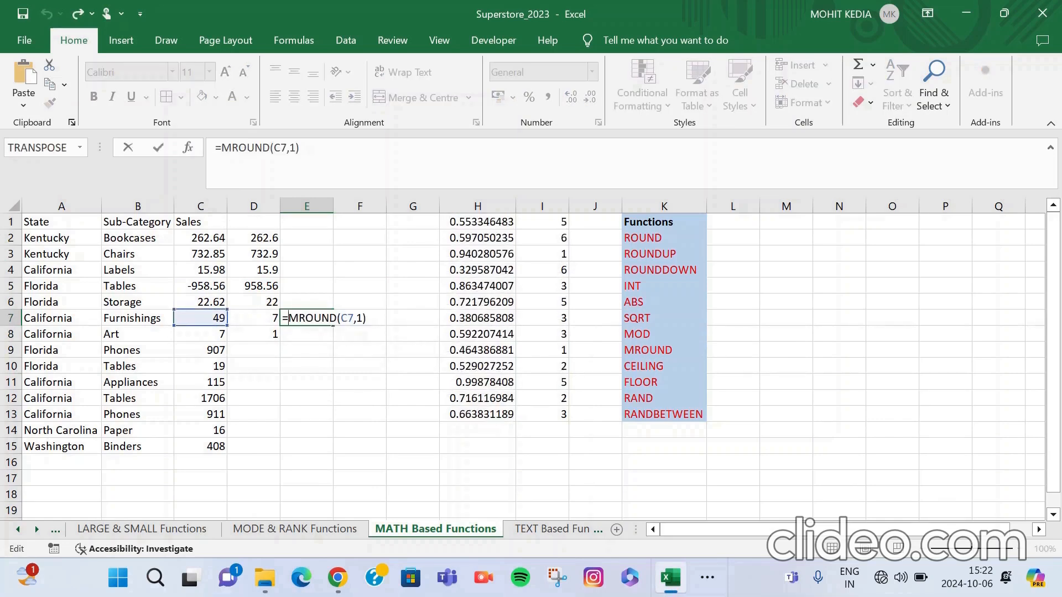
key(BackSpace)
key(BackSpace)
text(2)
key(Return)
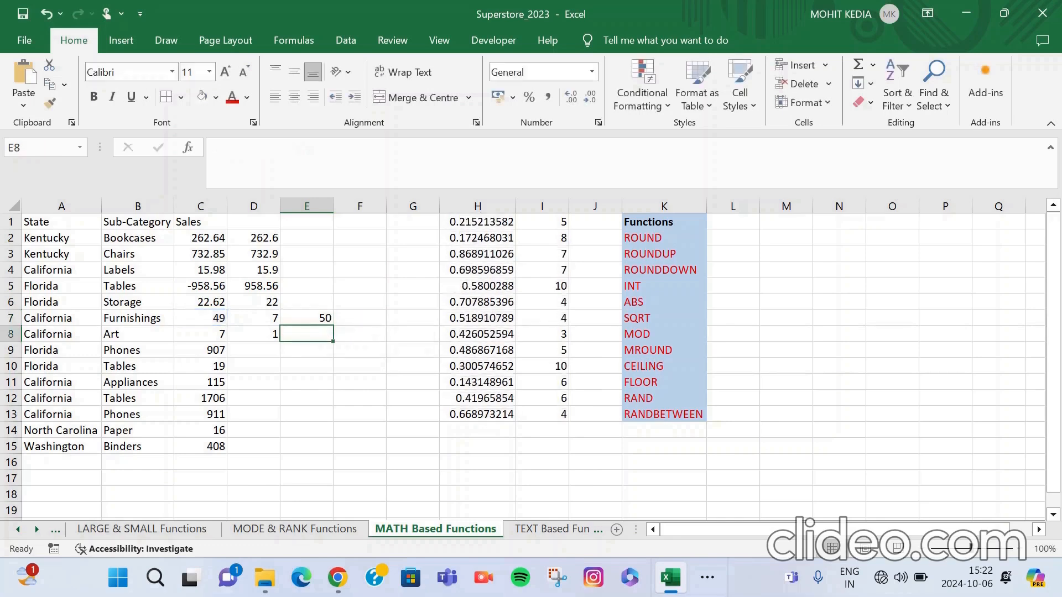
Change the multiple in the MROUND formula in E7 to 3.
key(Up)
key(F2)
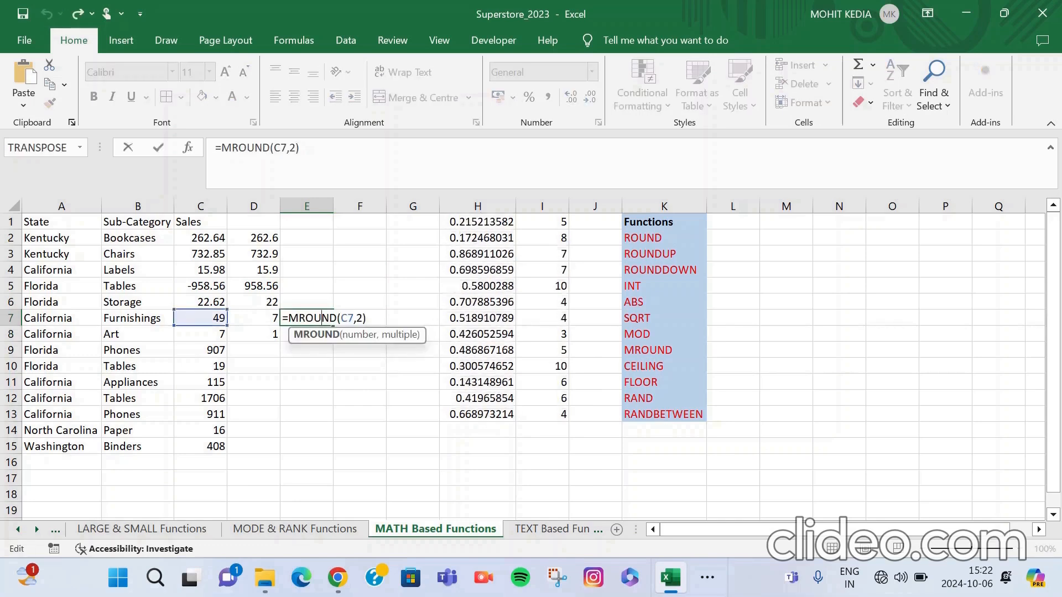
key(Left)
key(BackSpace)
text(3)
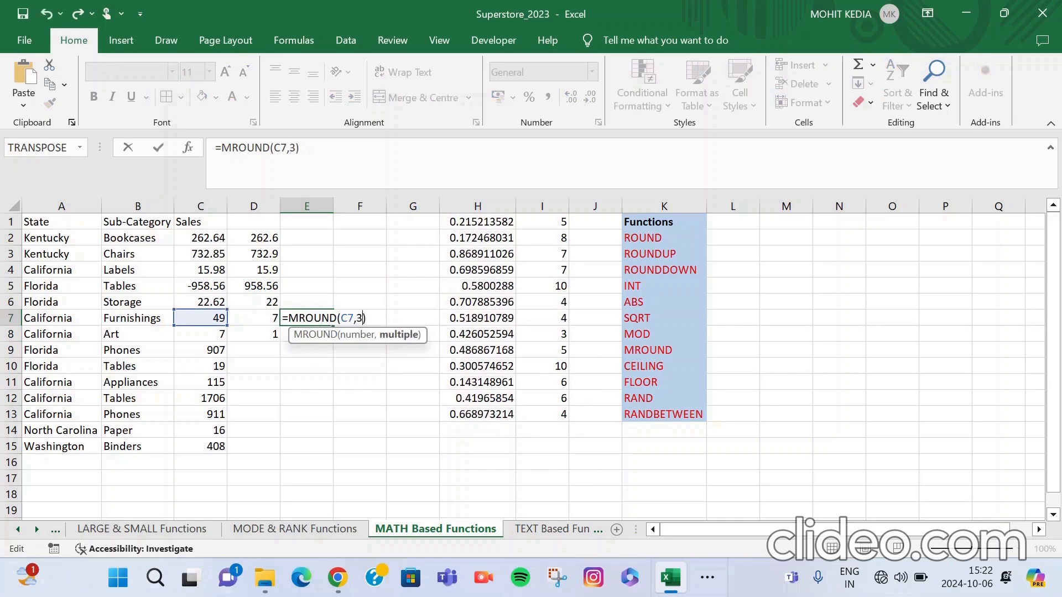
key(Return)
Change the multiple in the MROUND formula in E7 to 4.
key(Up)
key(F2)
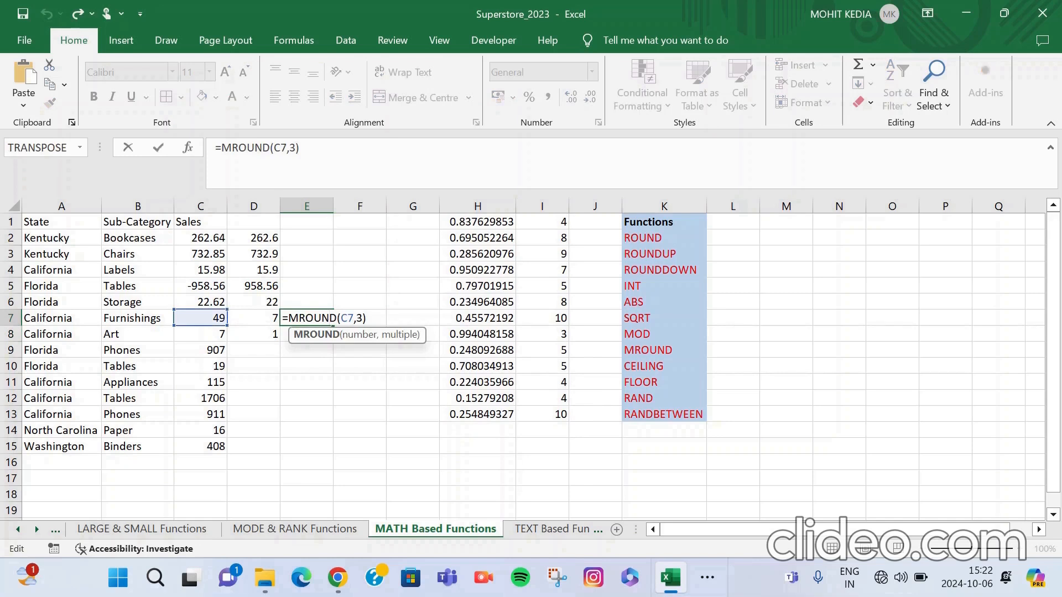
key(BackSpace)
text(4)
key(Return)
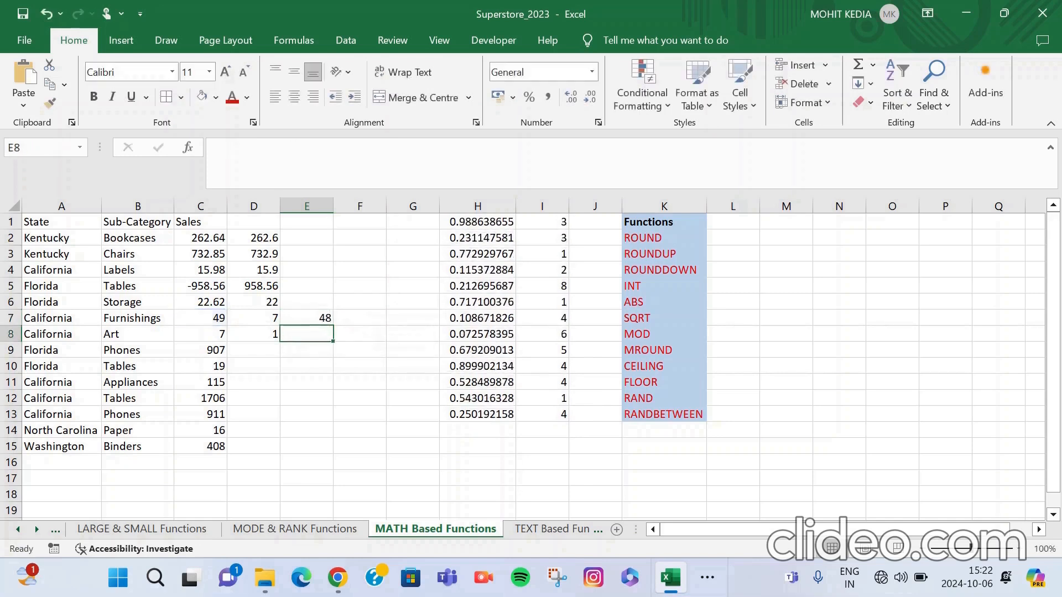
Change the multiple in the MROUND formula in E7 to 5.
key(Up)
key(F2)
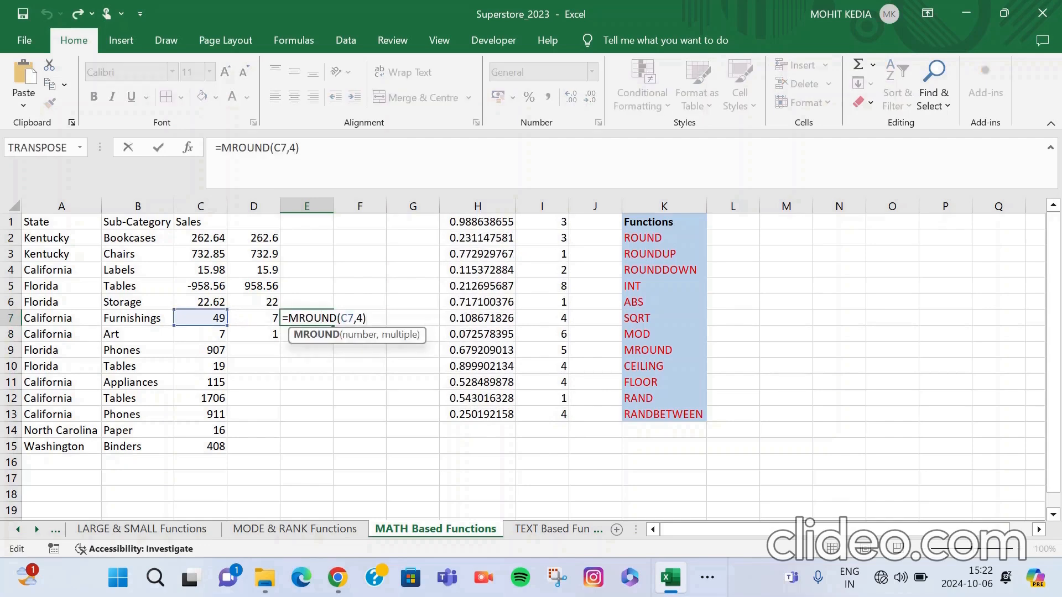
key(BackSpace)
text(5)
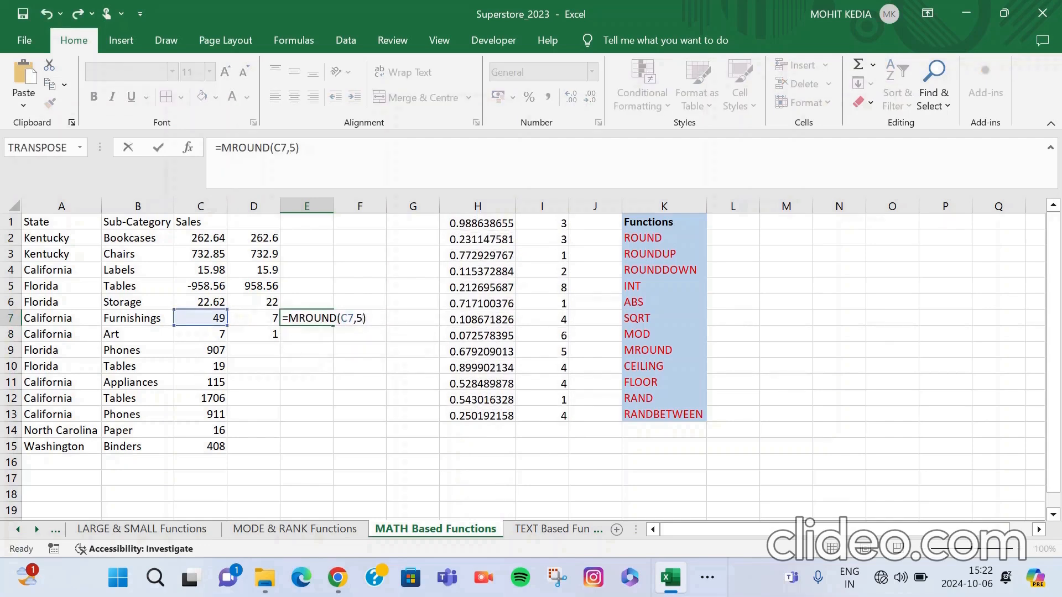
key(Return)
Change the multiple in the MROUND formula in E7 to 7.
key(Up)
key(F2)
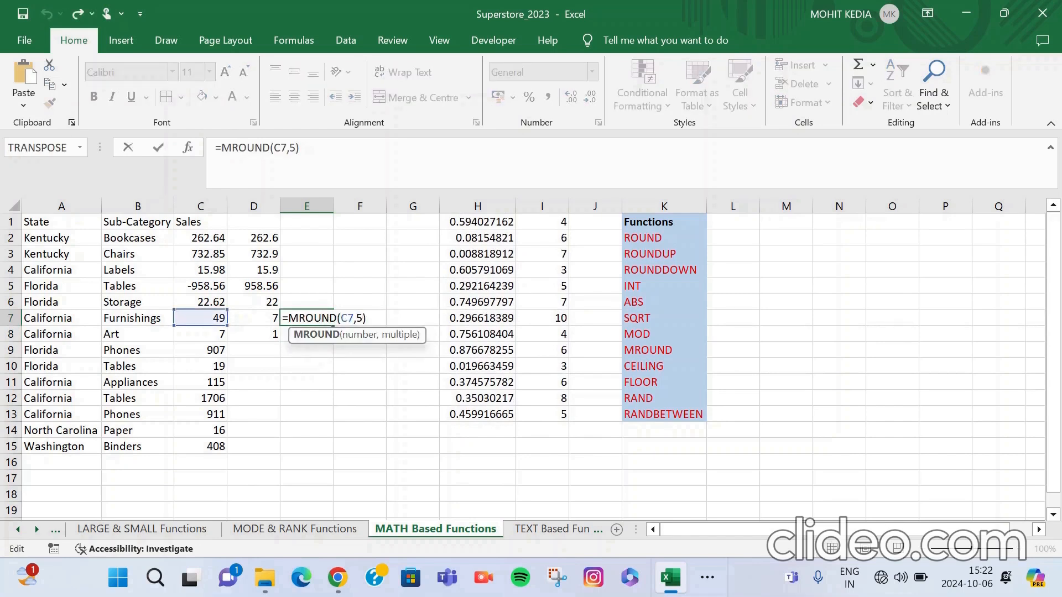
key(Left)
key(BackSpace)
text(7)
key(Return)
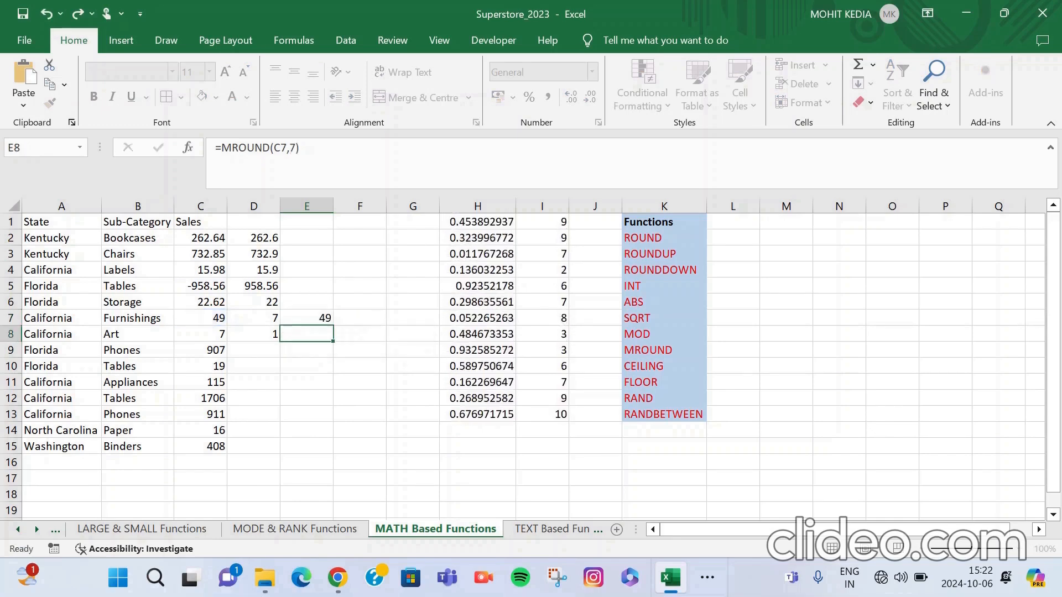
Change the multiple in the MROUND formula in E7 to 9.
key(Up)
double_click(322, 318)
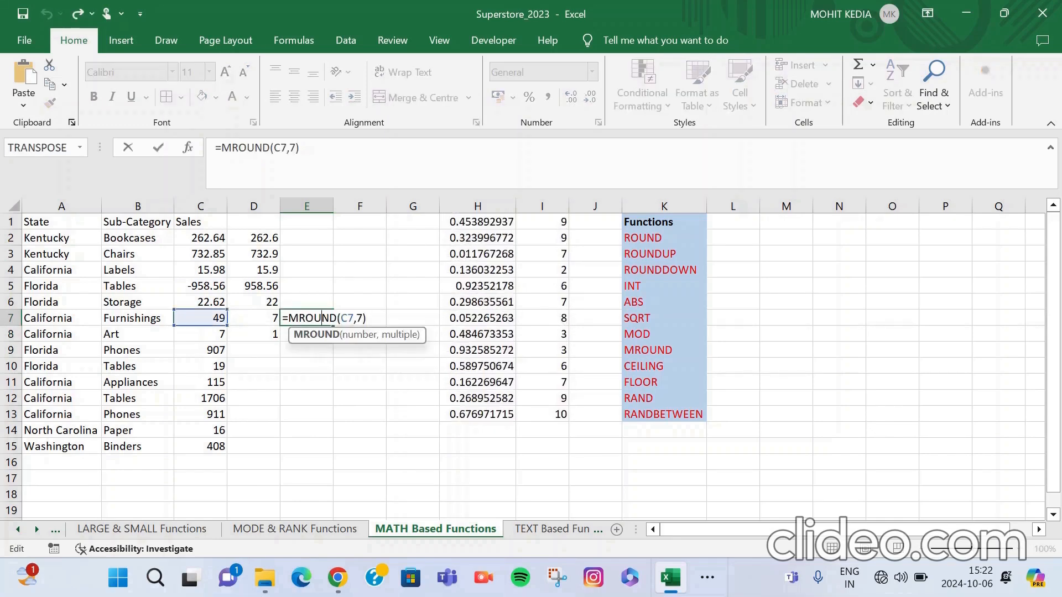
key(End)
key(Left)
key(BackSpace)
text(9)
key(ctrl+Return)
Change the multiple in the MROUND formula in E7 to 10.
double_click(306, 318)
key(End)
key(Left)
key(BackSpace)
text(10)
key(Return)
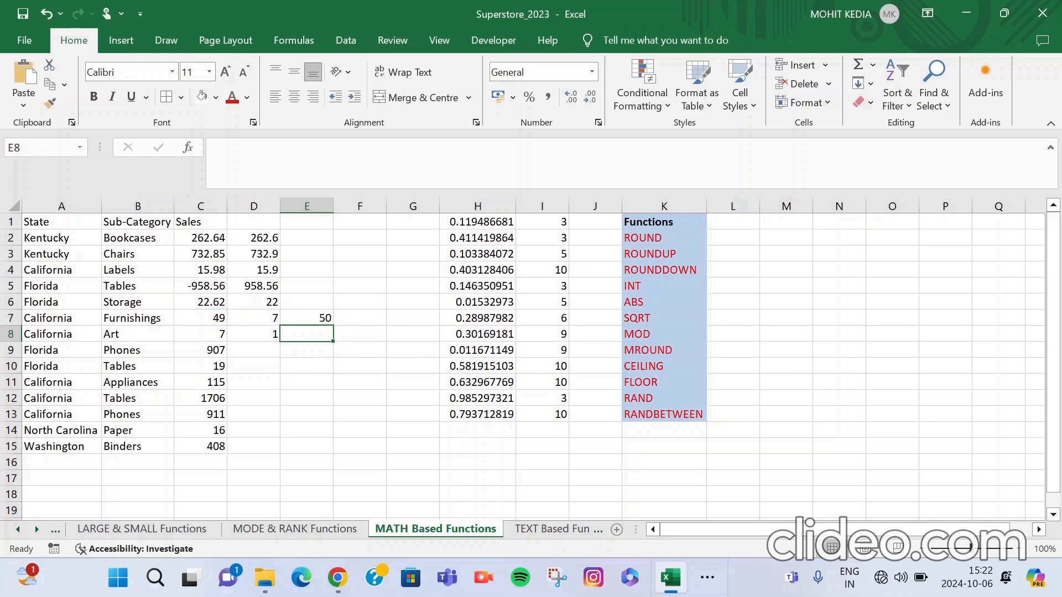
Enter =CEILING(C2,1) in E2 to round the Bookcases sales value up to a whole number.
click(306, 238)
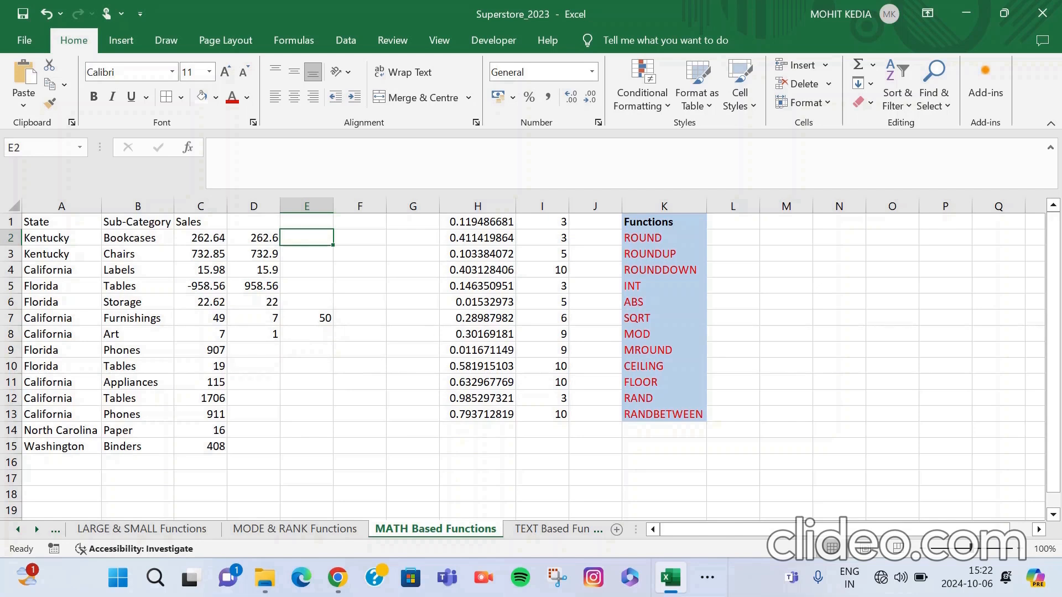
click(307, 253)
click(307, 237)
text(=)
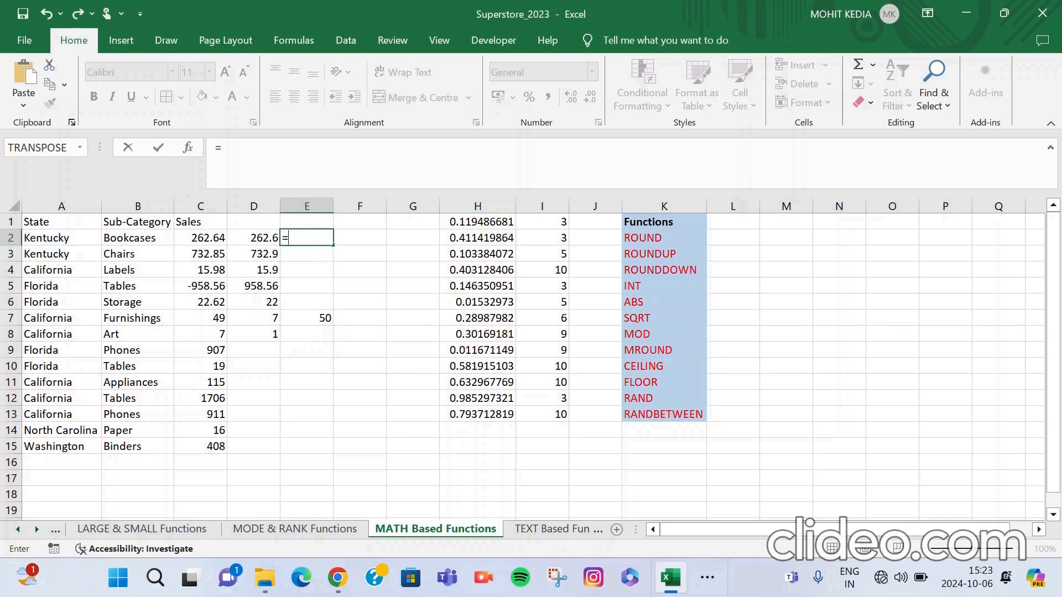
text(CEILI)
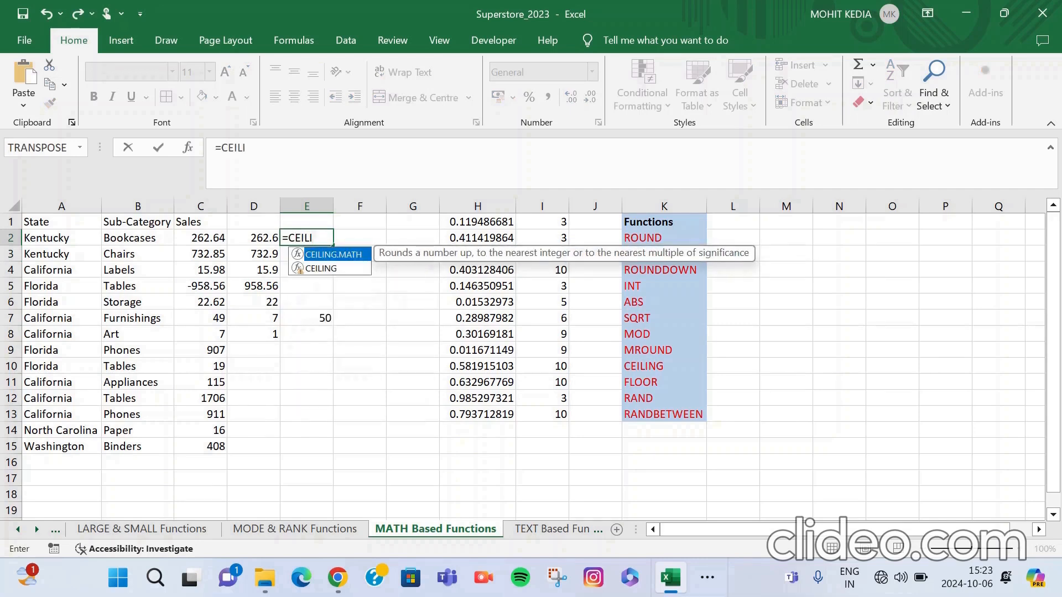
key(Down)
key(Tab)
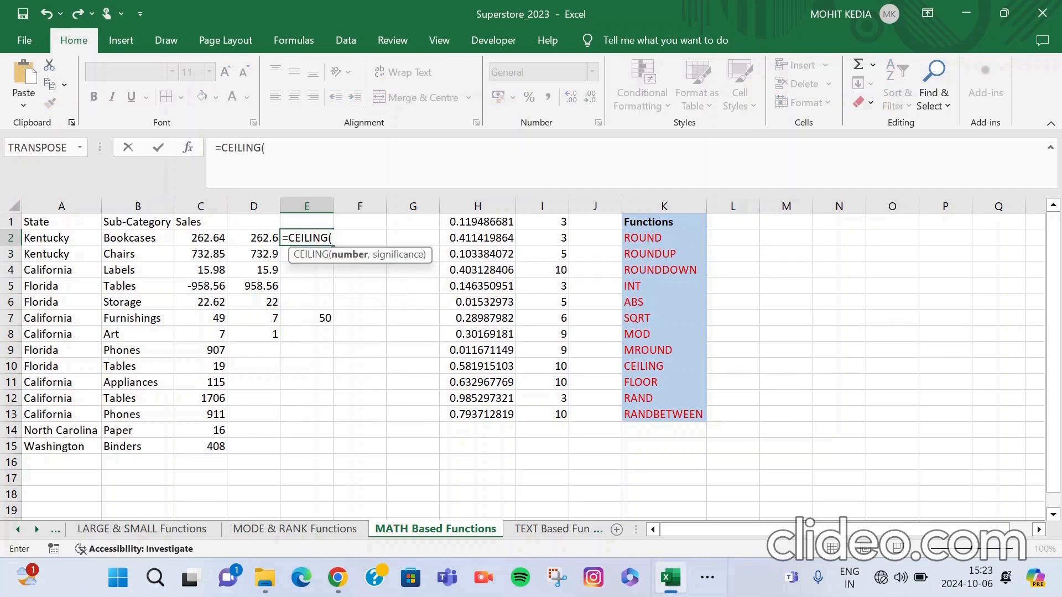
click(200, 238)
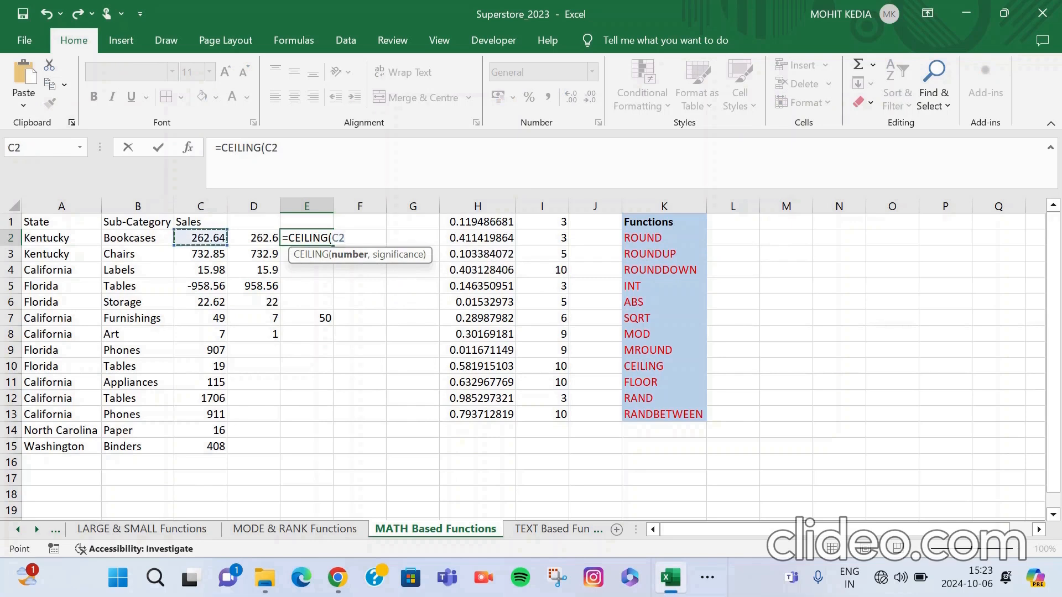
text(,1))
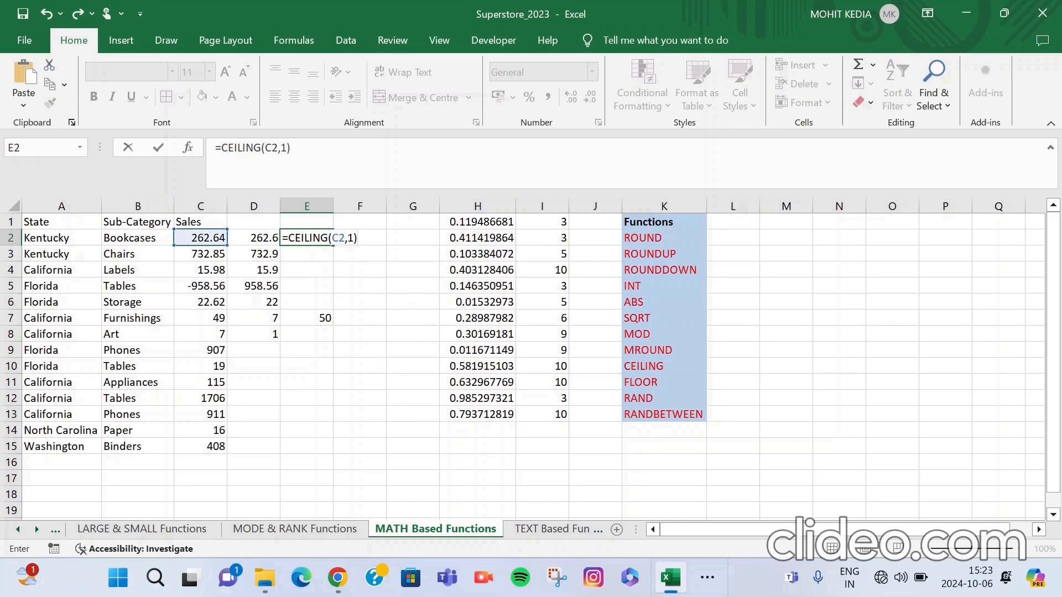
key(Return)
Enter =FLOOR(C2,1) in F2 to round the Bookcases sales value down to a whole number.
click(359, 237)
text(=)
key(BackSpace)
text(=FLOO)
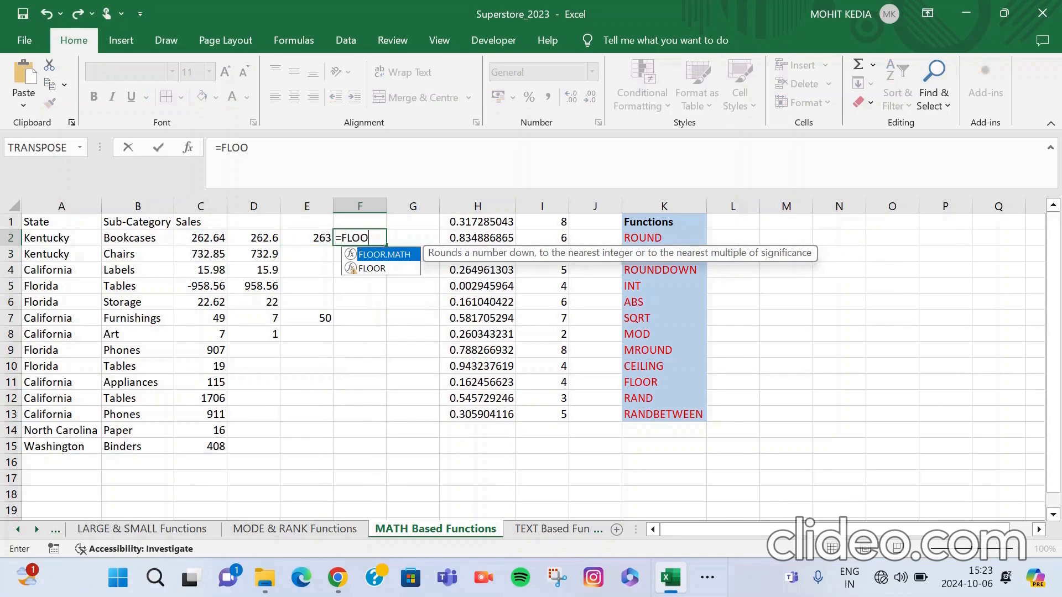
key(Down)
key(Tab)
click(200, 238)
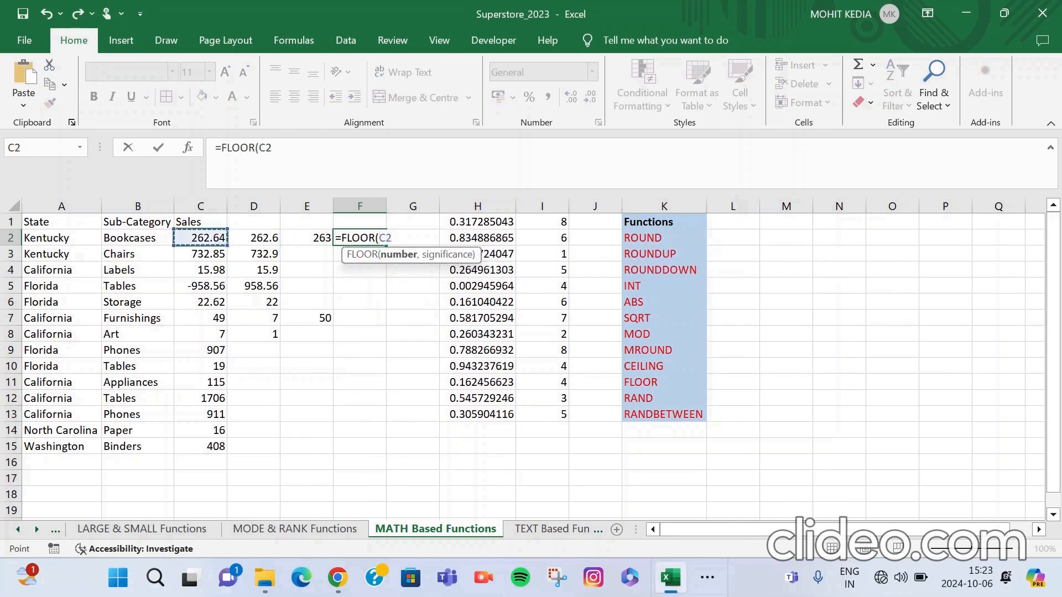
text(,1))
key(Return)
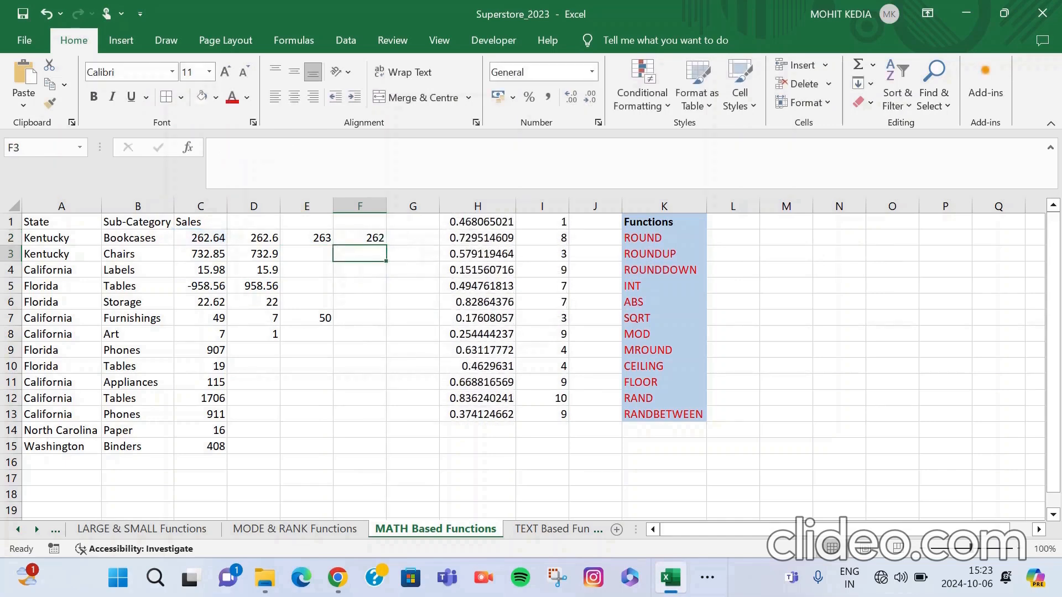
Enter =CEILING(C5,1) in E5 to round the negative Florida Tables sales value up.
click(306, 286)
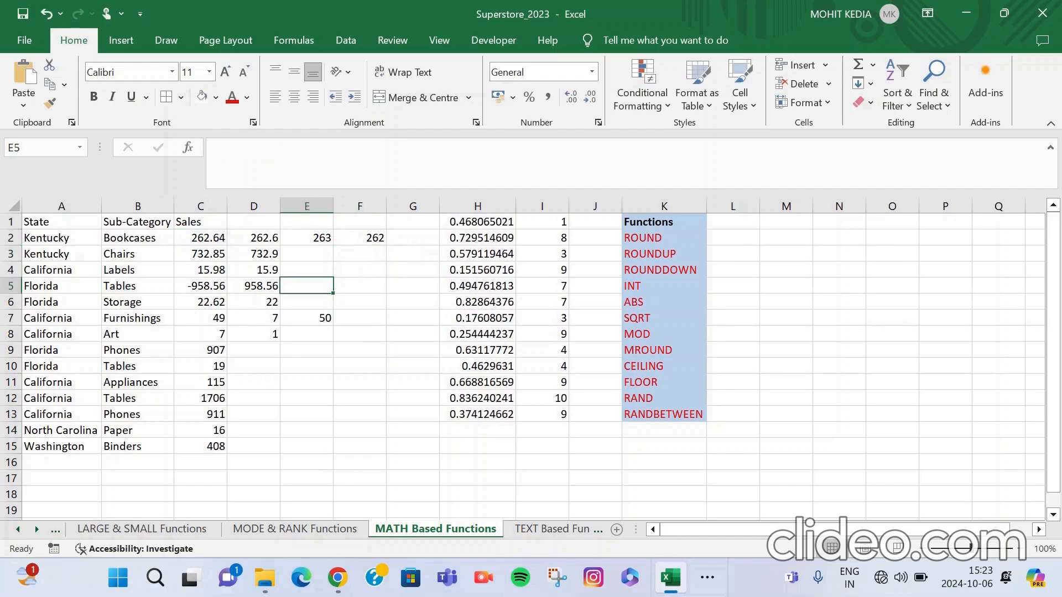
text(=C)
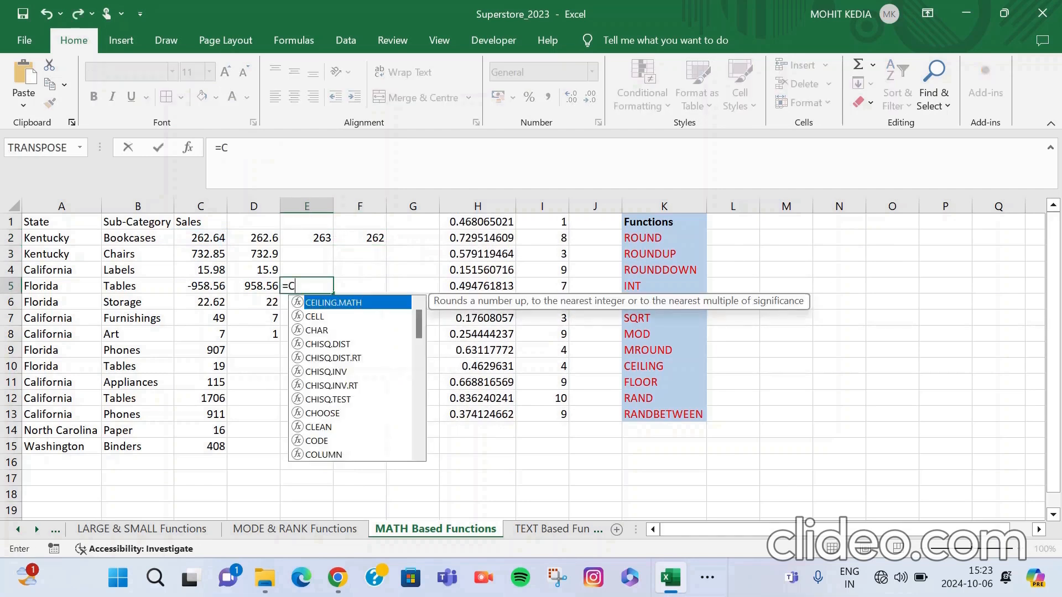
text(EING)
key(BackSpace)
key(BackSpace)
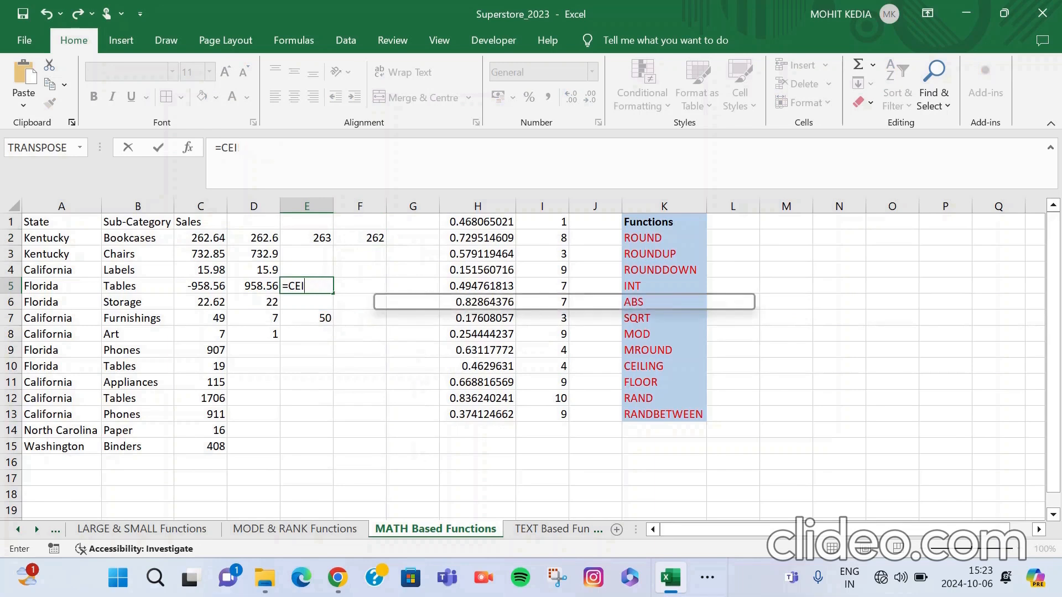
key(Down)
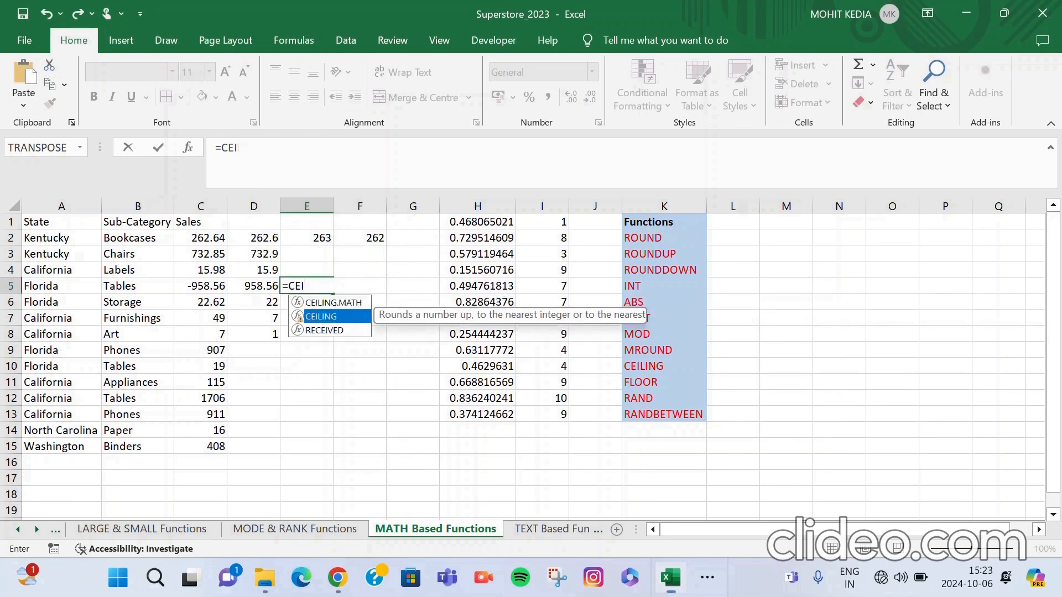
key(Tab)
key(Left)
key(Left)
text(,1)
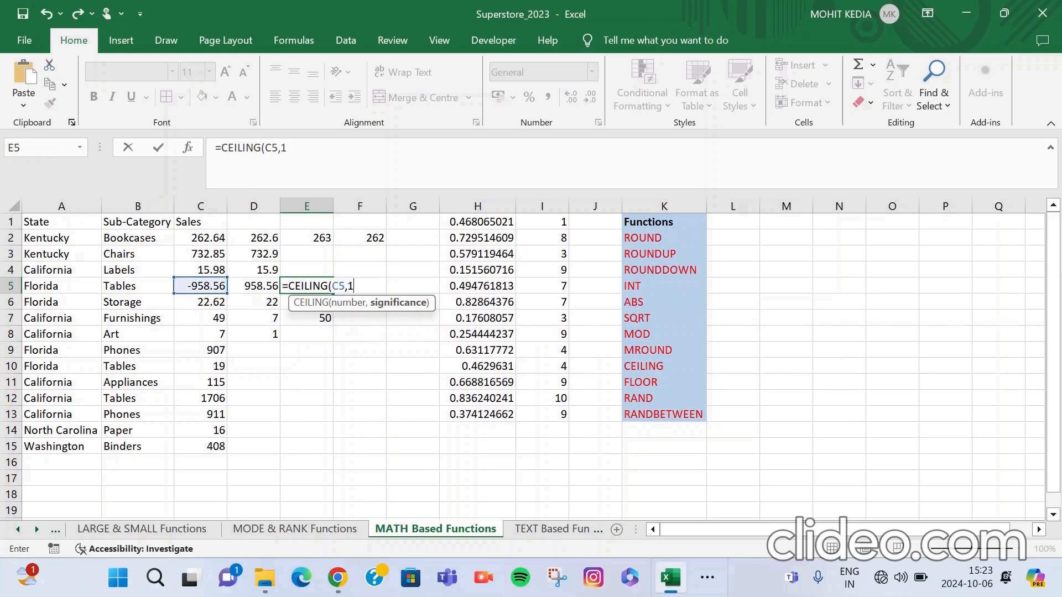
text())
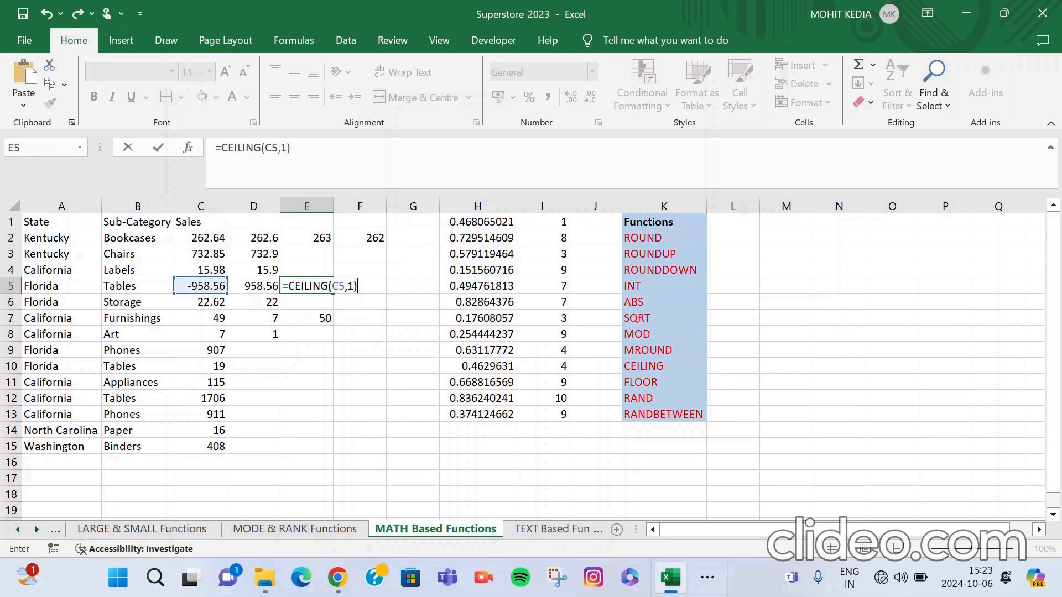
key(Return)
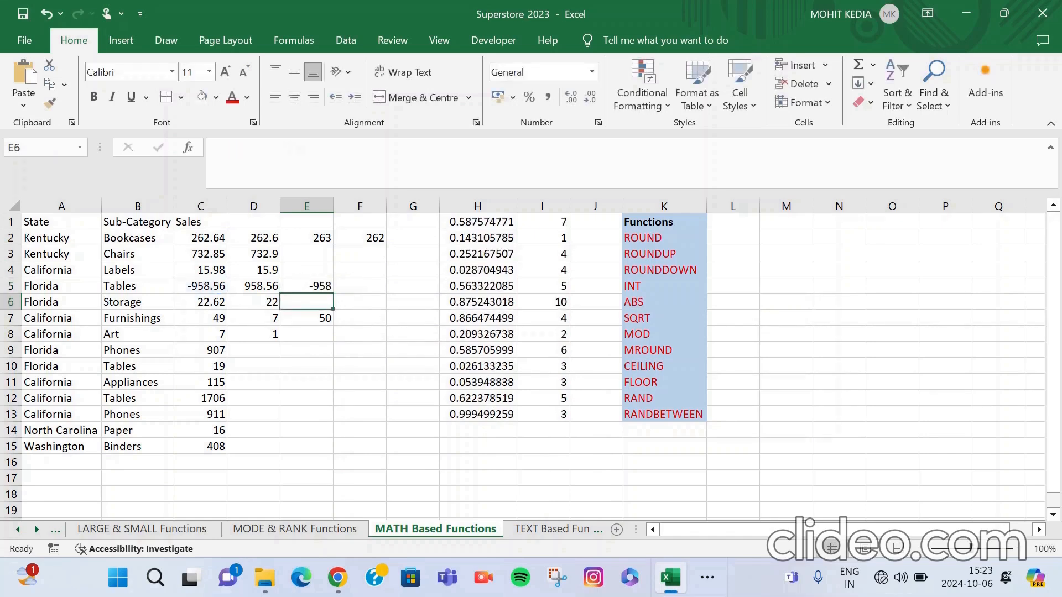
Enter =FLOOR(C5,1) in F5 to round the negative Florida Tables sales value down.
double_click(360, 286)
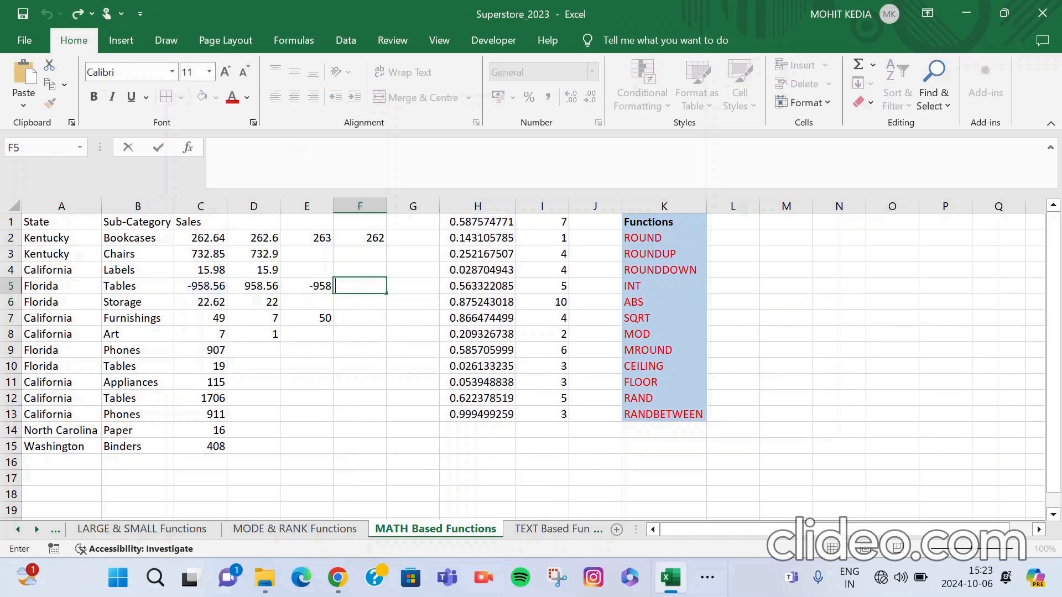
text(=FLOOR)
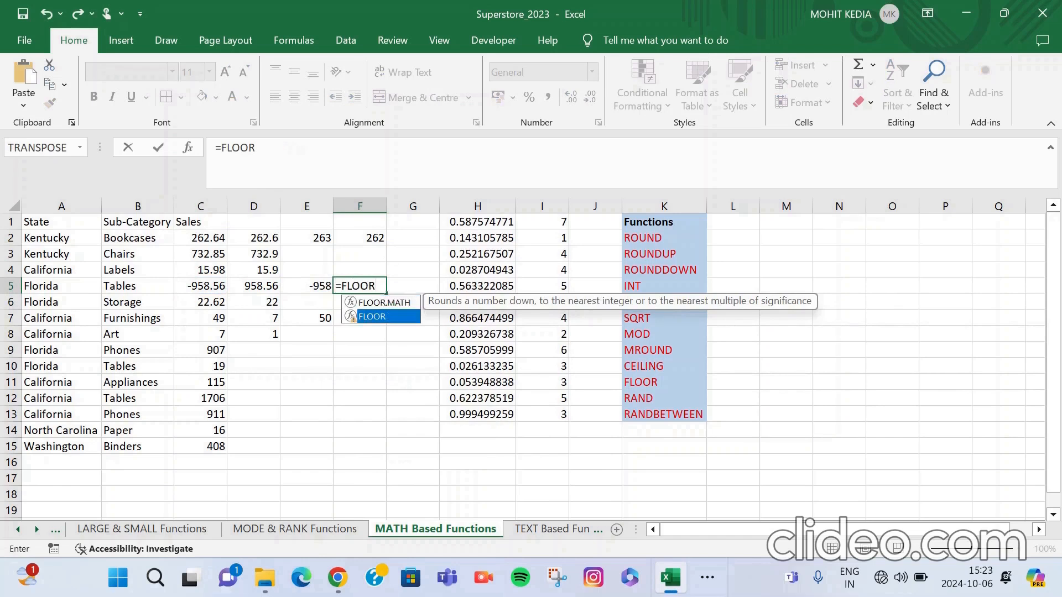
text(()
click(200, 286)
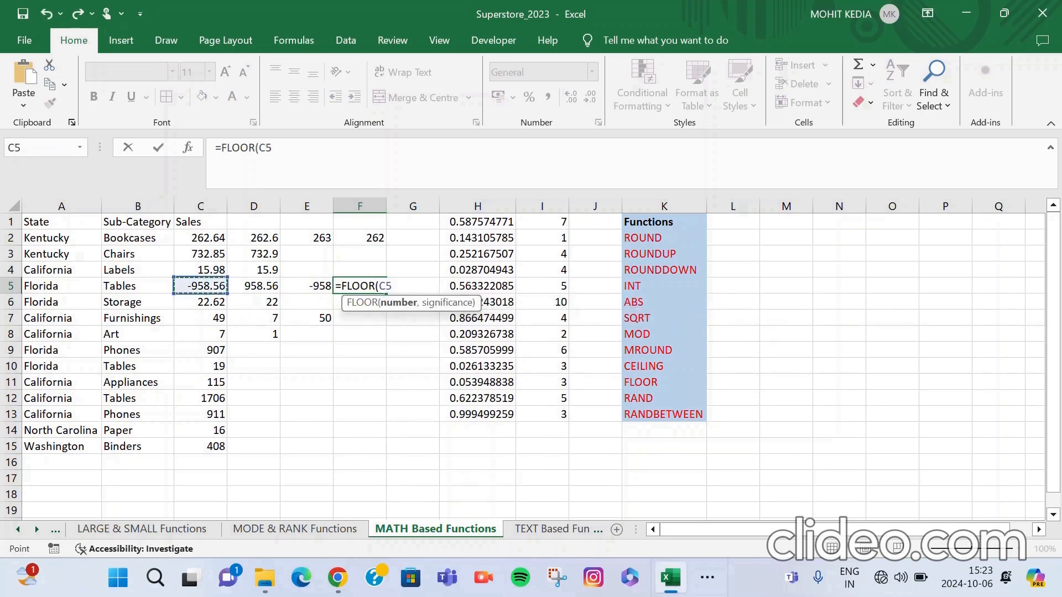
text(,1))
key(Return)
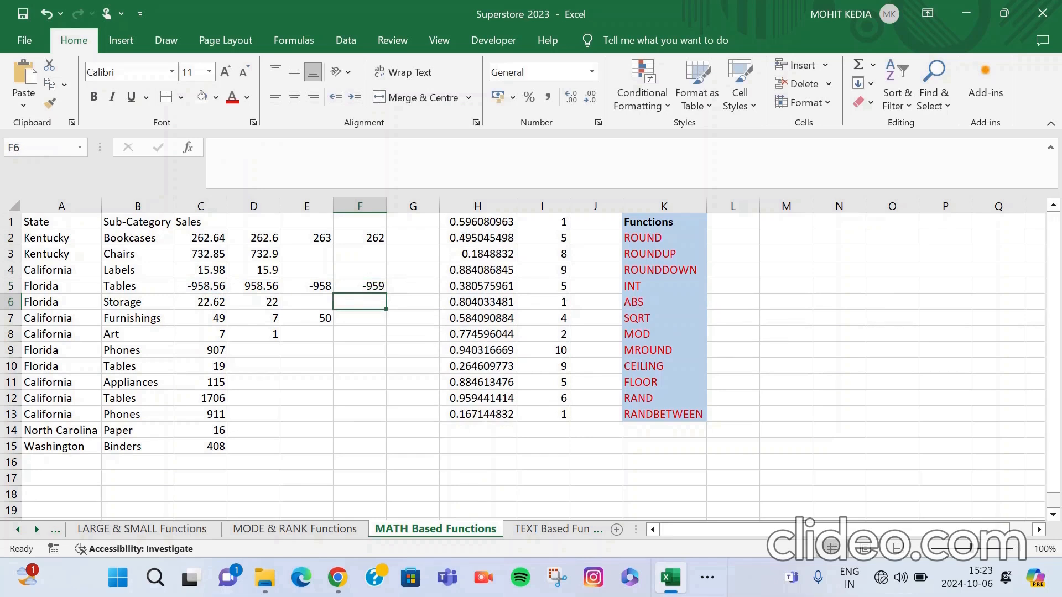
Review the formulas in D2 through D8 one cell at a time, from ROUND to MOD.
click(253, 238)
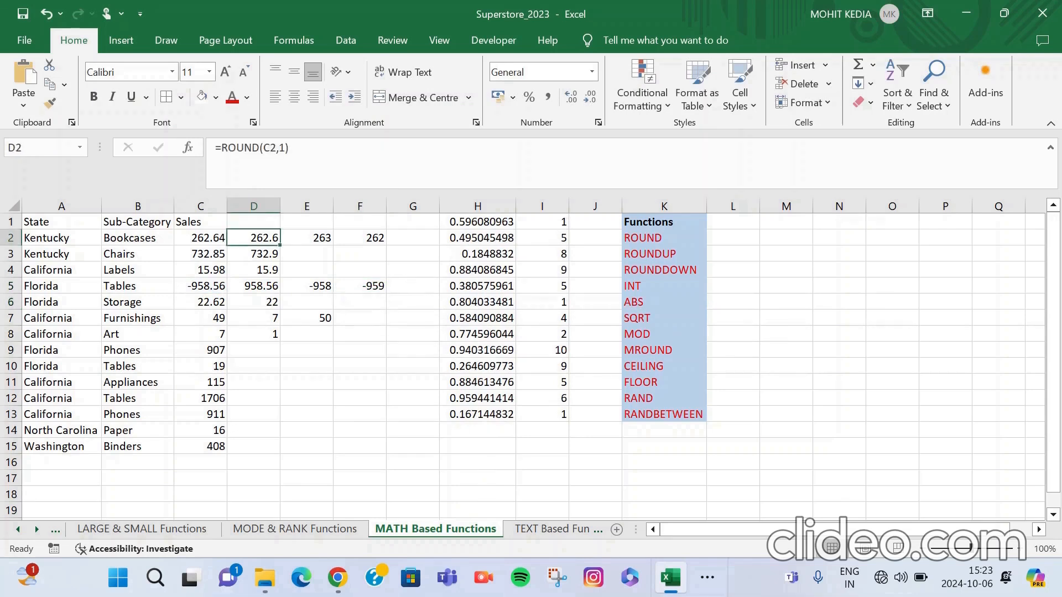
click(253, 254)
click(253, 270)
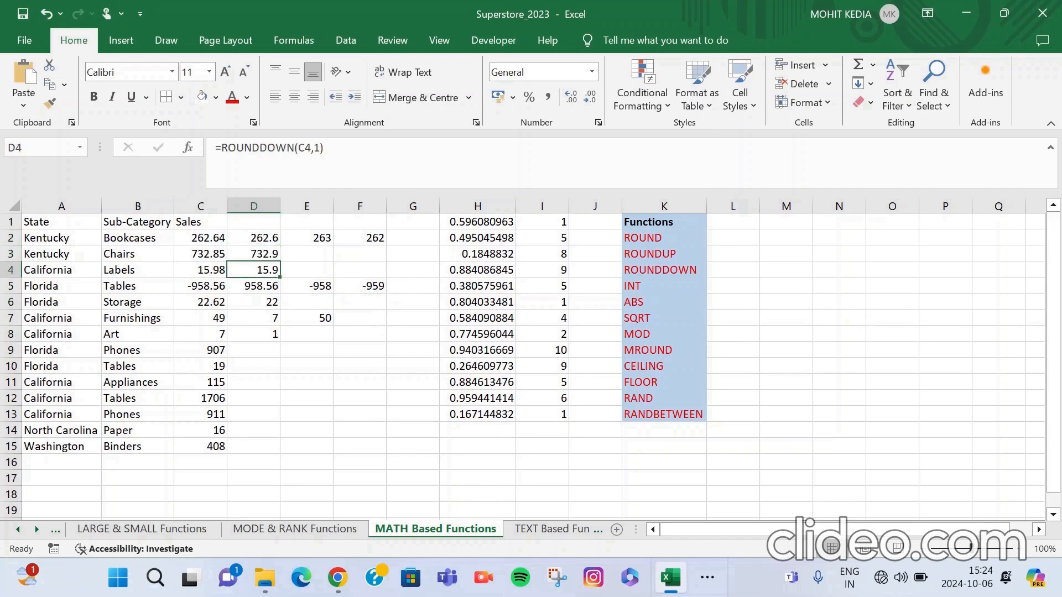
click(253, 286)
key(Down)
key(Down)
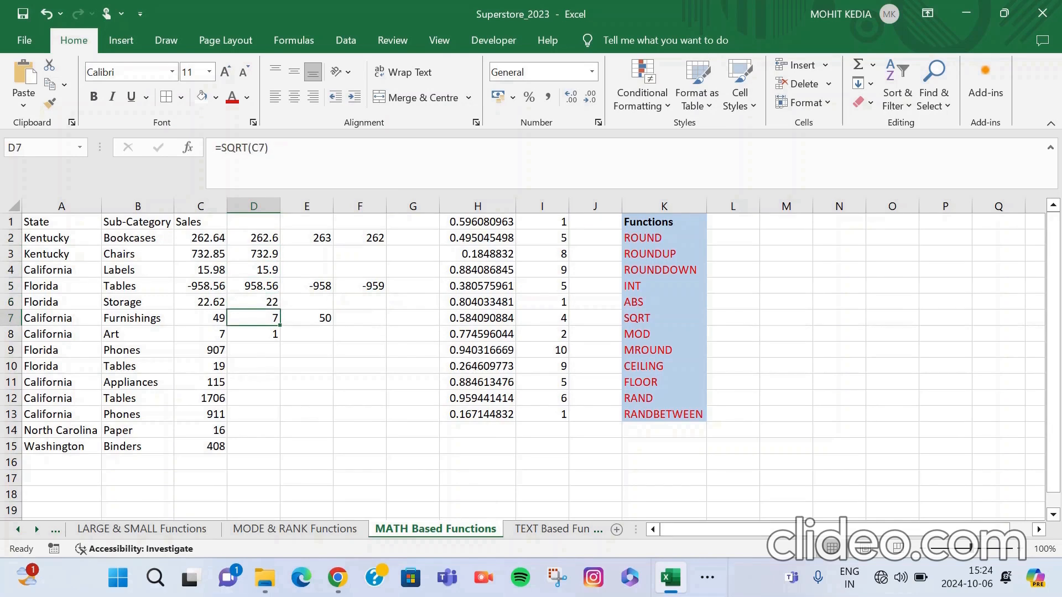
key(Down)
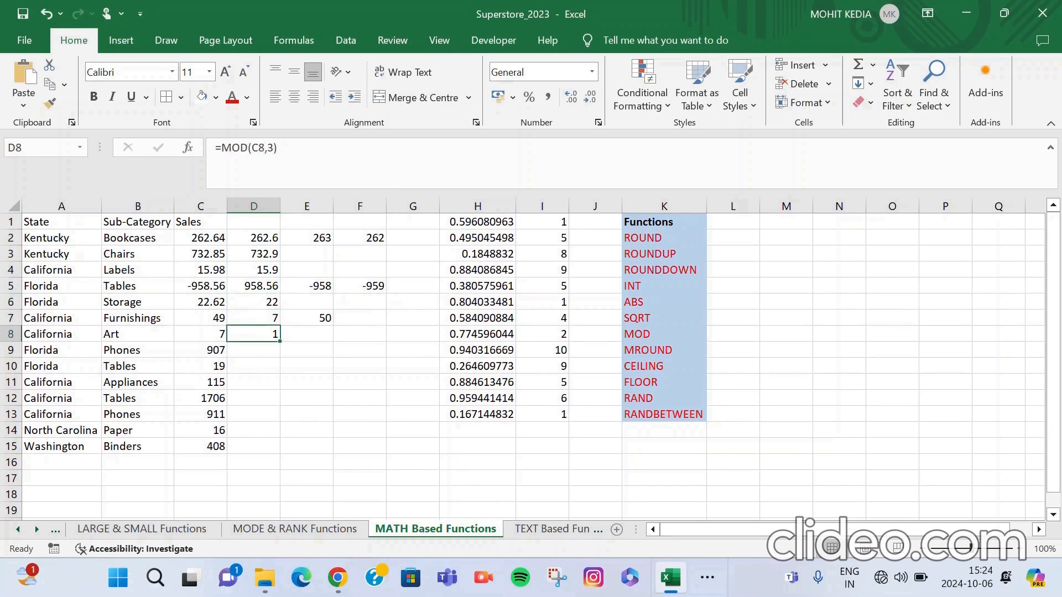
Review the CEILING and FLOOR formulas in rows 5 and 2, and the random-number formulas in H1 and I1.
key(Right)
key(Up)
key(Up)
key(Up)
key(Right)
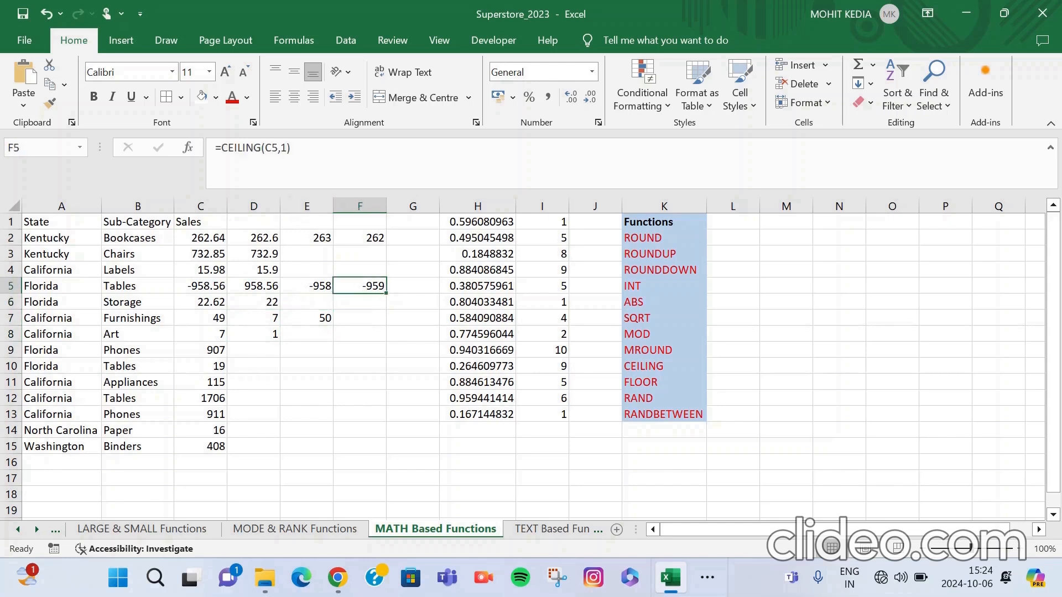
key(Up)
key(Up)
key(Up)
key(Left)
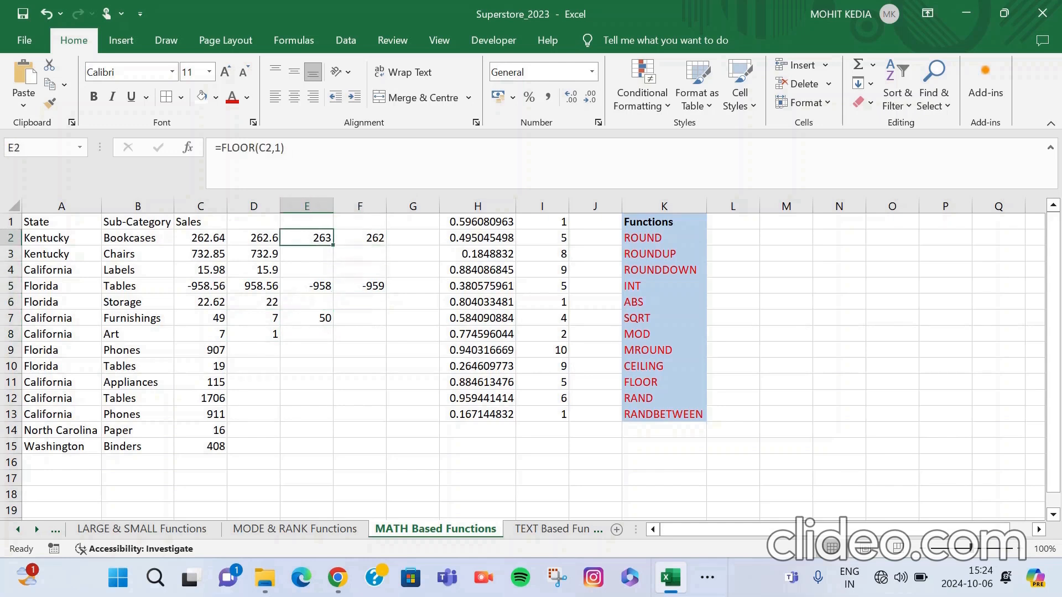
key(Right)
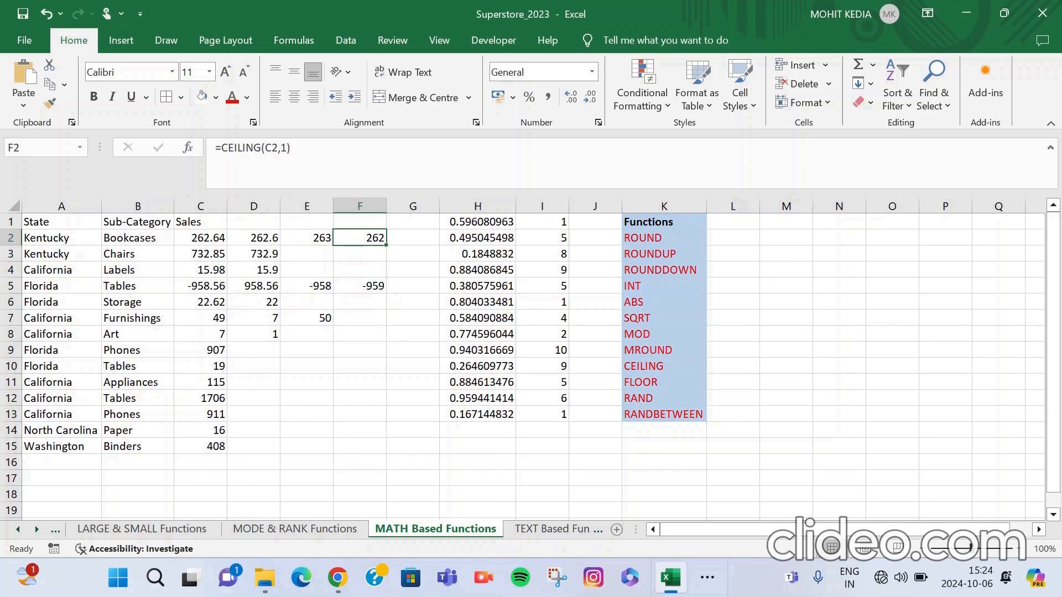
key(Right)
key(Right)
key(Up)
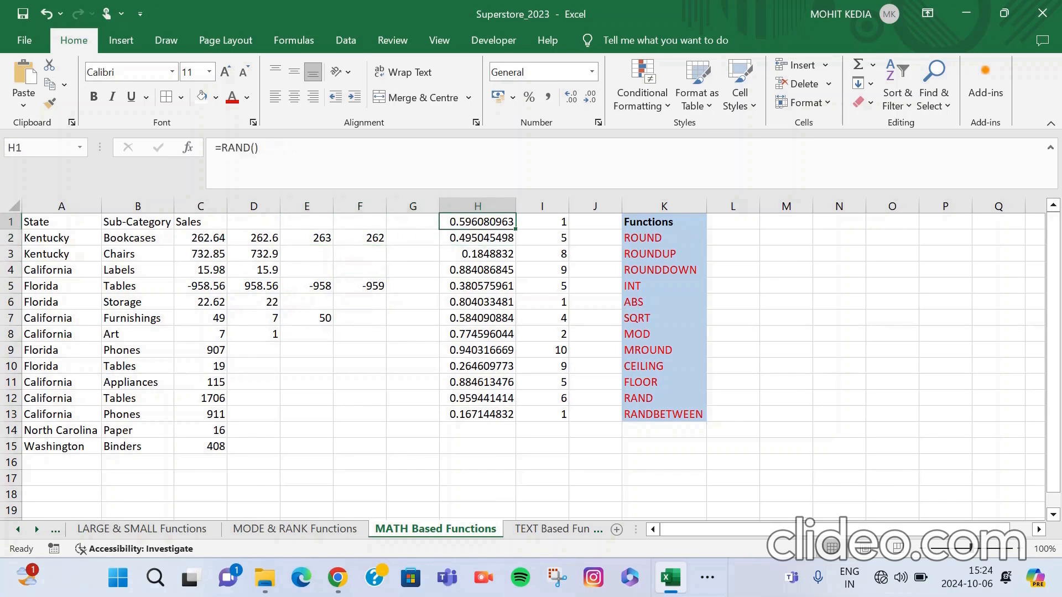
key(Right)
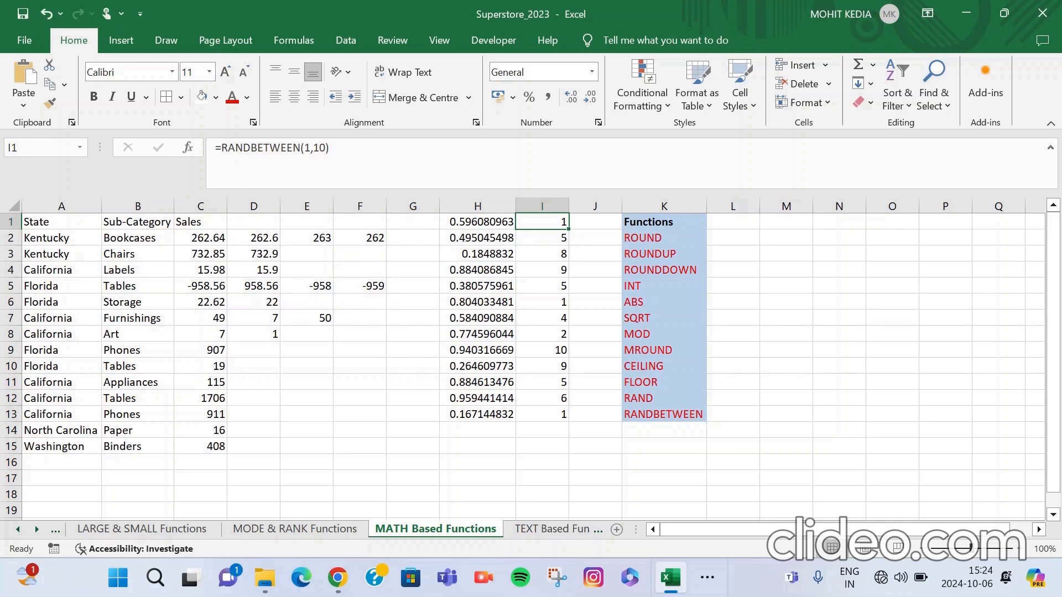
click(707, 577)
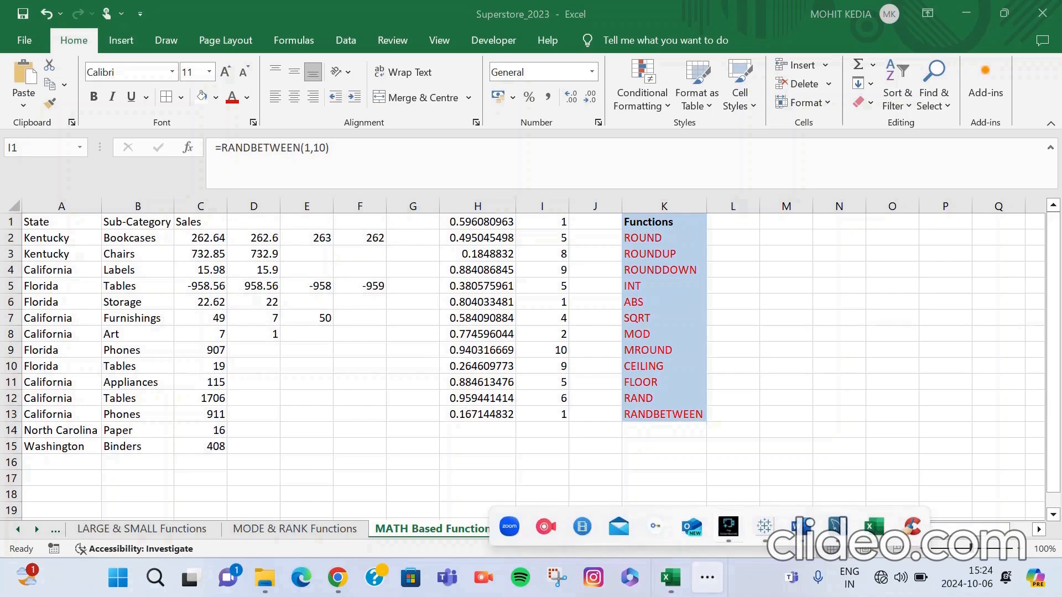
mouse_move(728, 527)
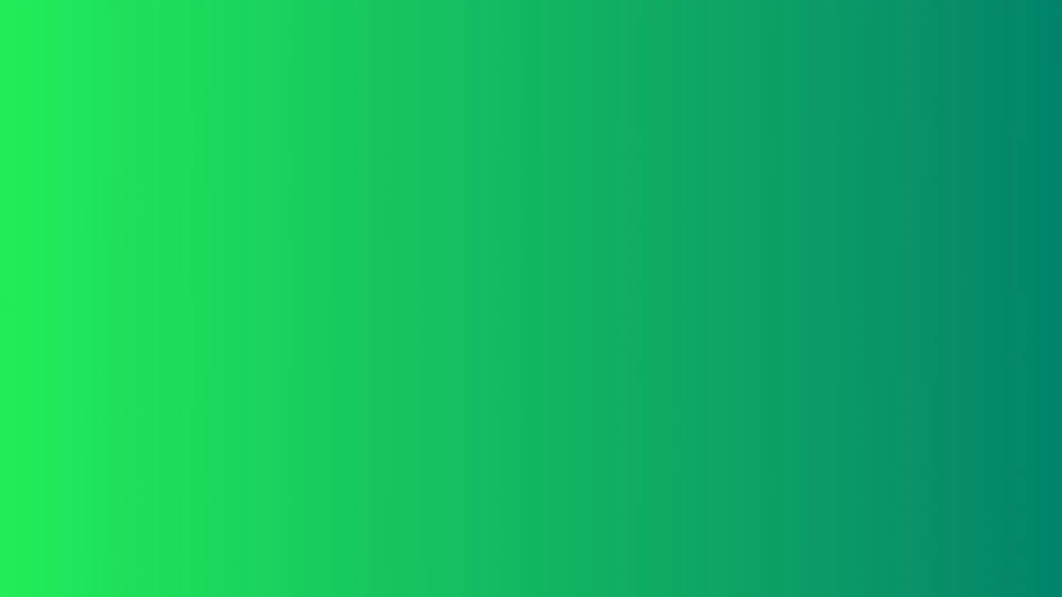